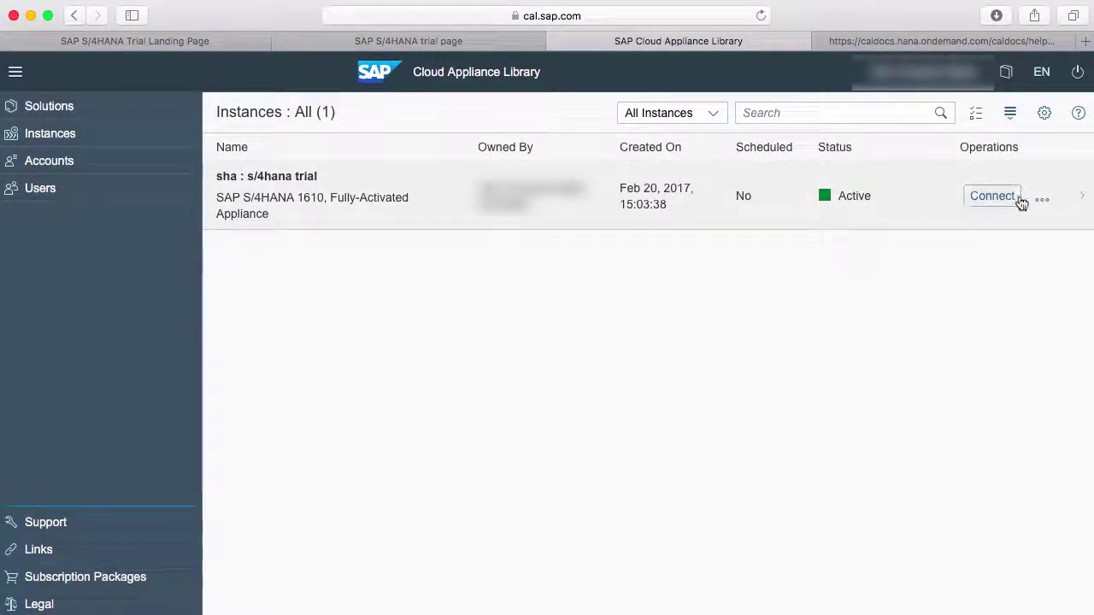
- Check the s/4hana trial instance's SAP GUI client numbers and connect via RDP Windows Remote Desktop
left_click(991, 195)
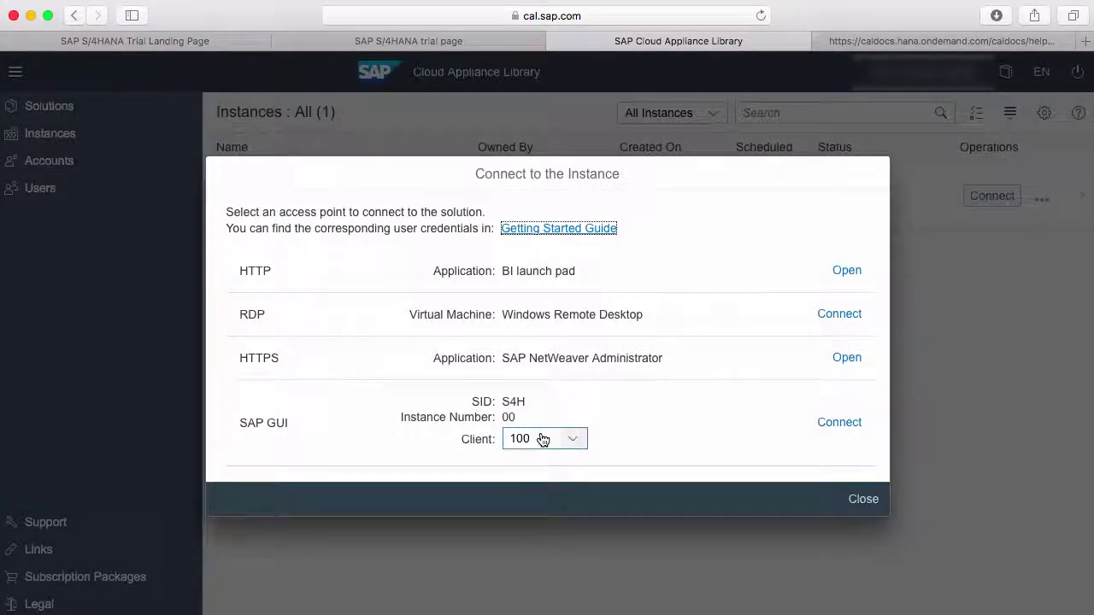
left_click(542, 438)
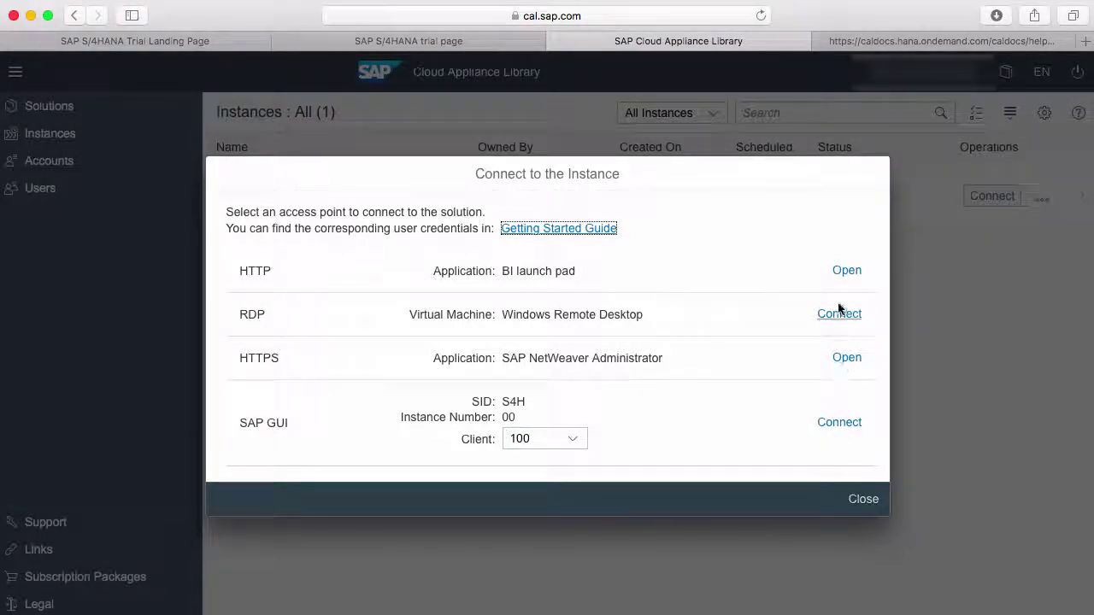
left_click(863, 500)
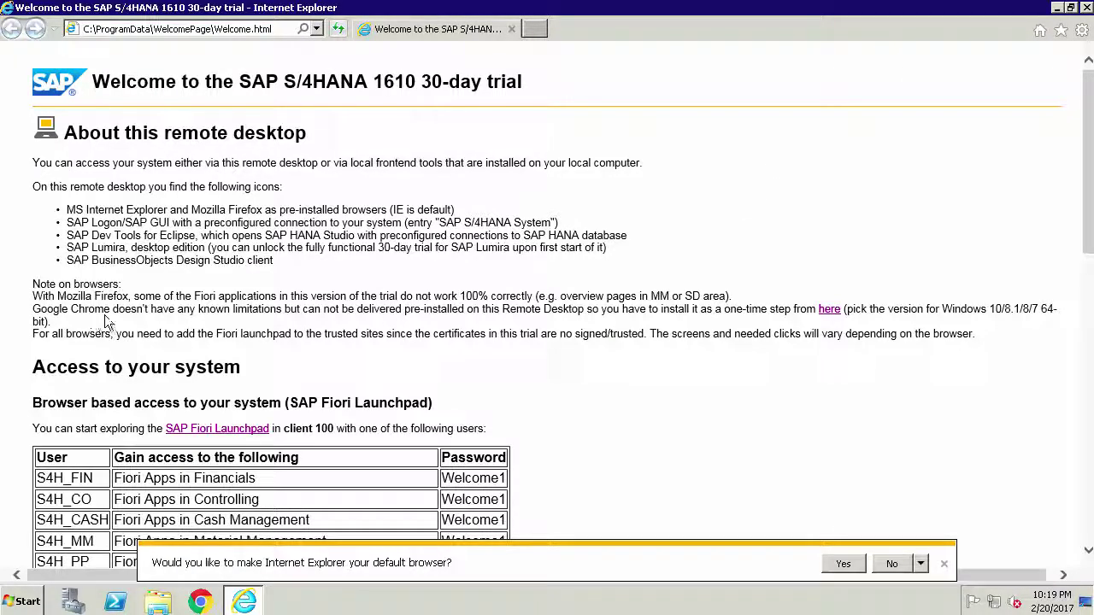
- Read the Note on browsers on the trial welcome page, then close Internet Explorer
left_click_drag(31, 281, 978, 335)
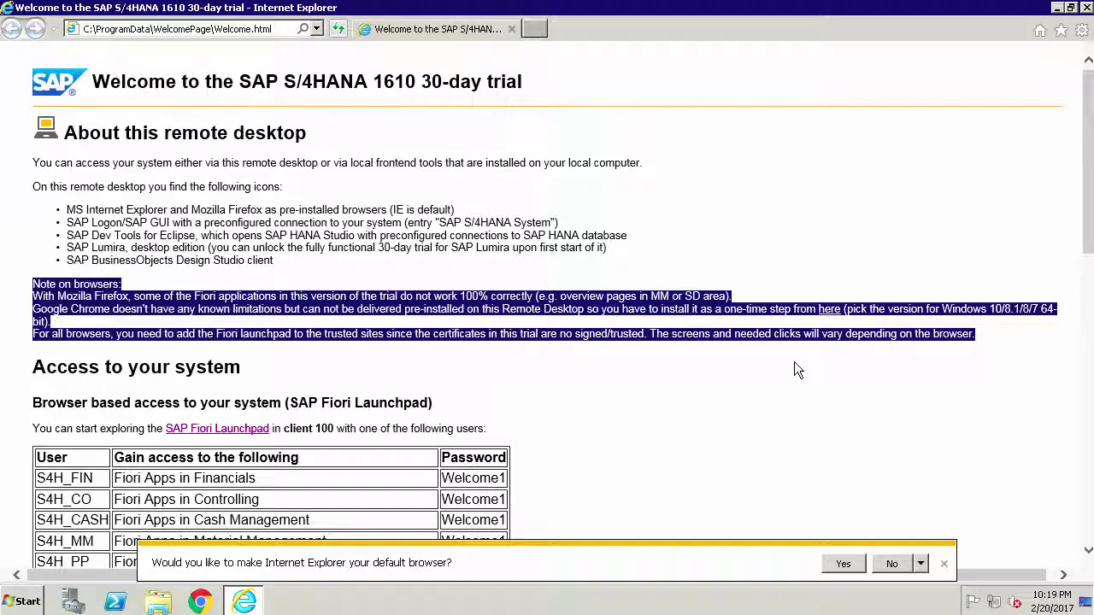
left_click(794, 369)
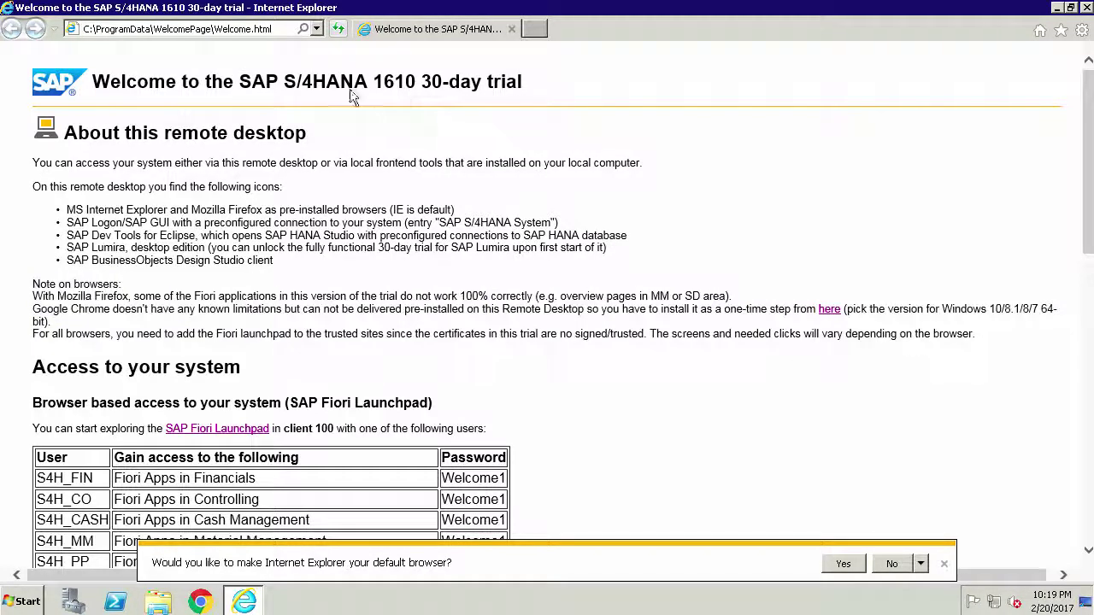
left_click(252, 28)
key("ctrl+c")
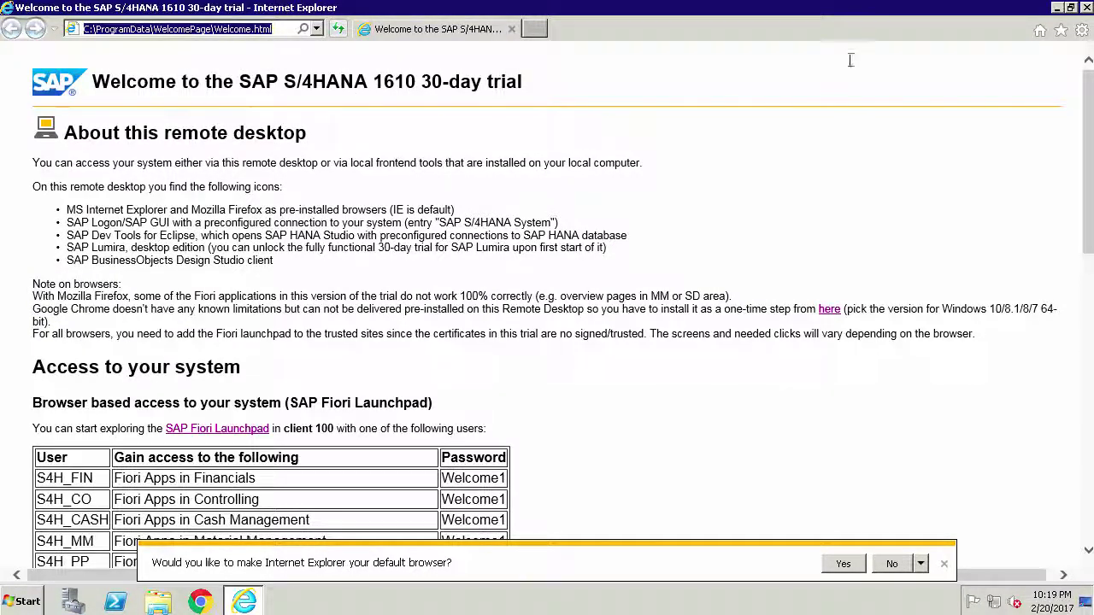
left_click(1085, 8)
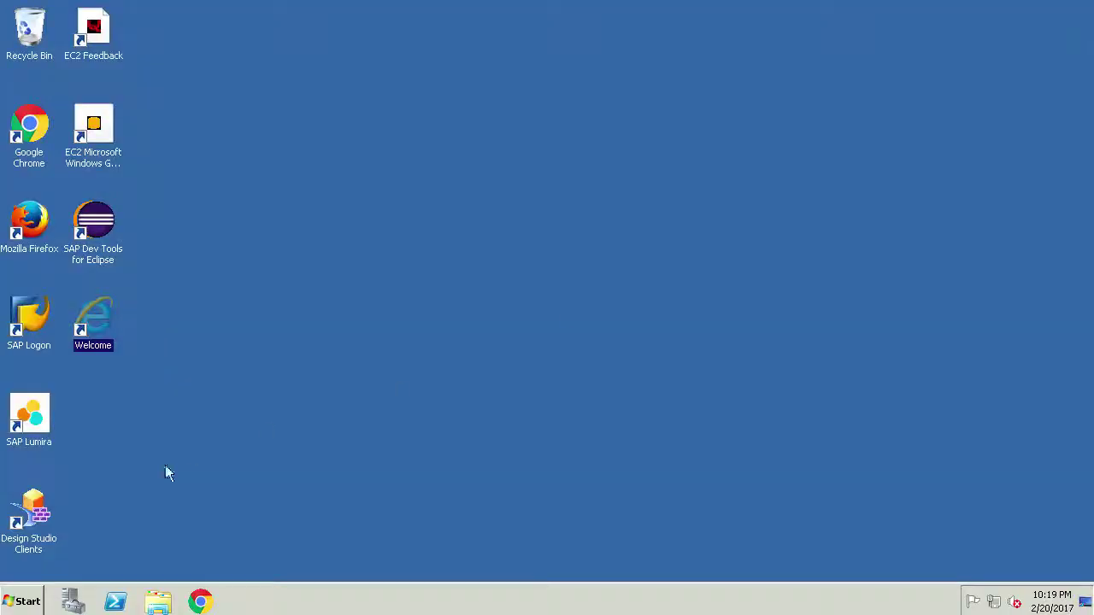
- Launch Chrome maximized and load the local Welcome.html page
left_click(202, 603)
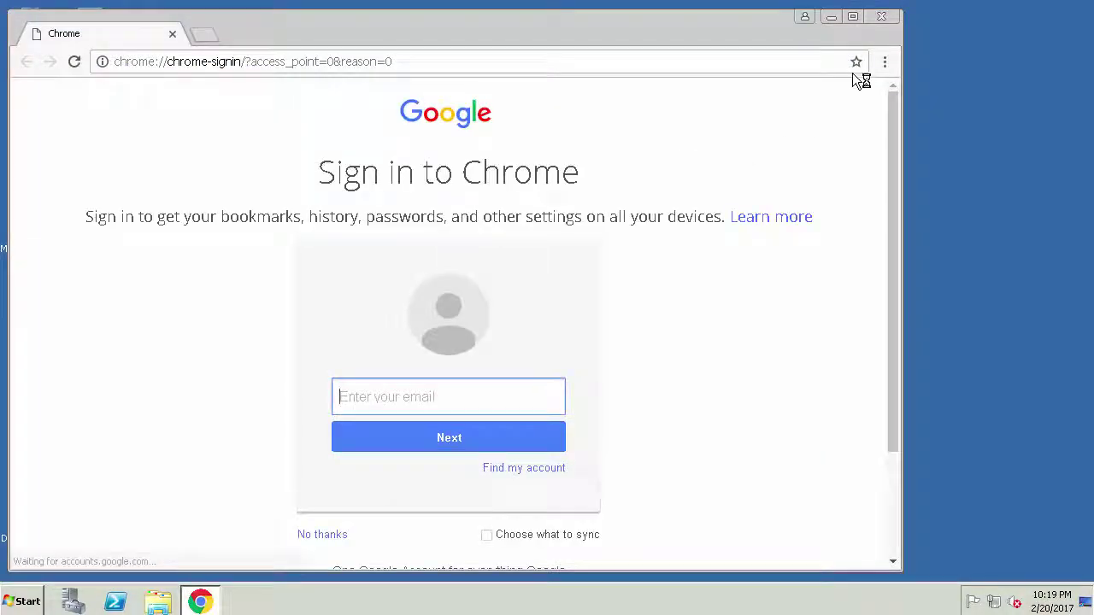
left_click(852, 17)
left_click(698, 37)
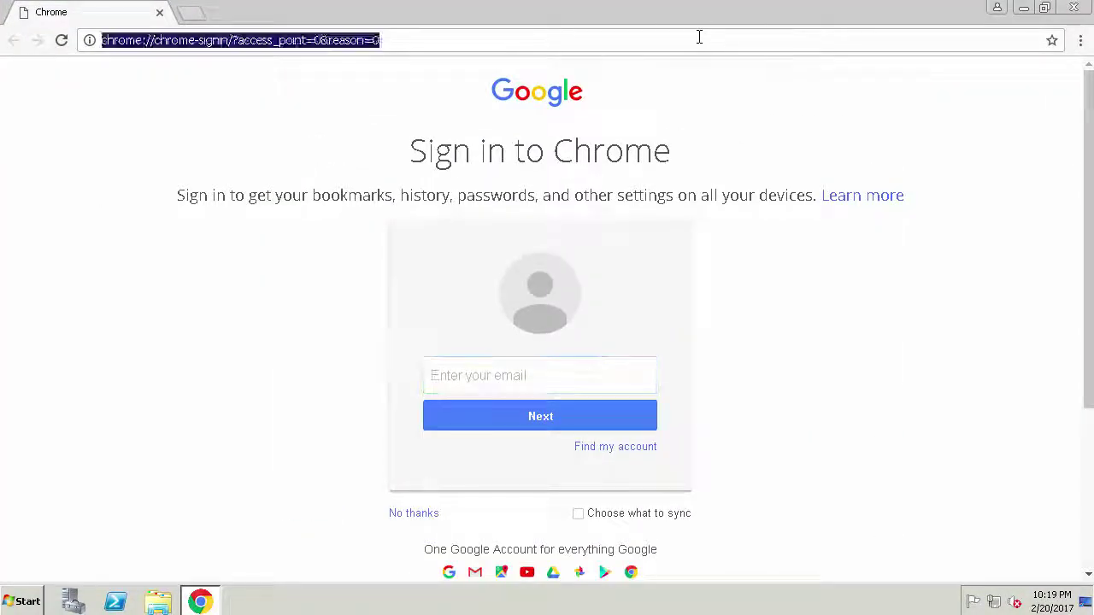
key("ctrl+v")
key("Return")
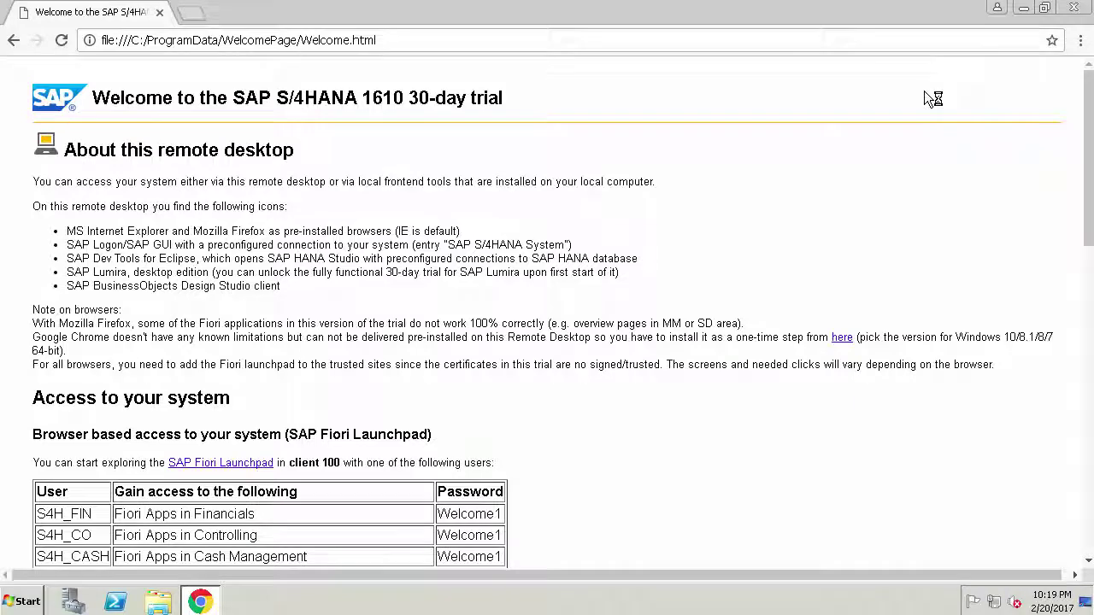
- Set the open Welcome page as Chrome's startup page, then close Chrome
left_click(1080, 40)
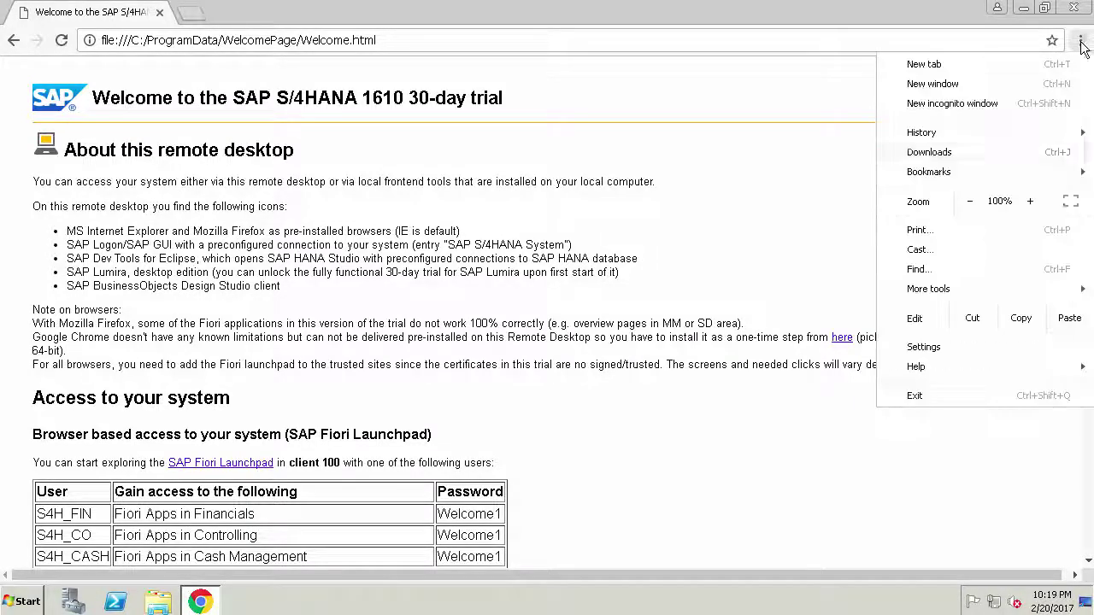
left_click(942, 348)
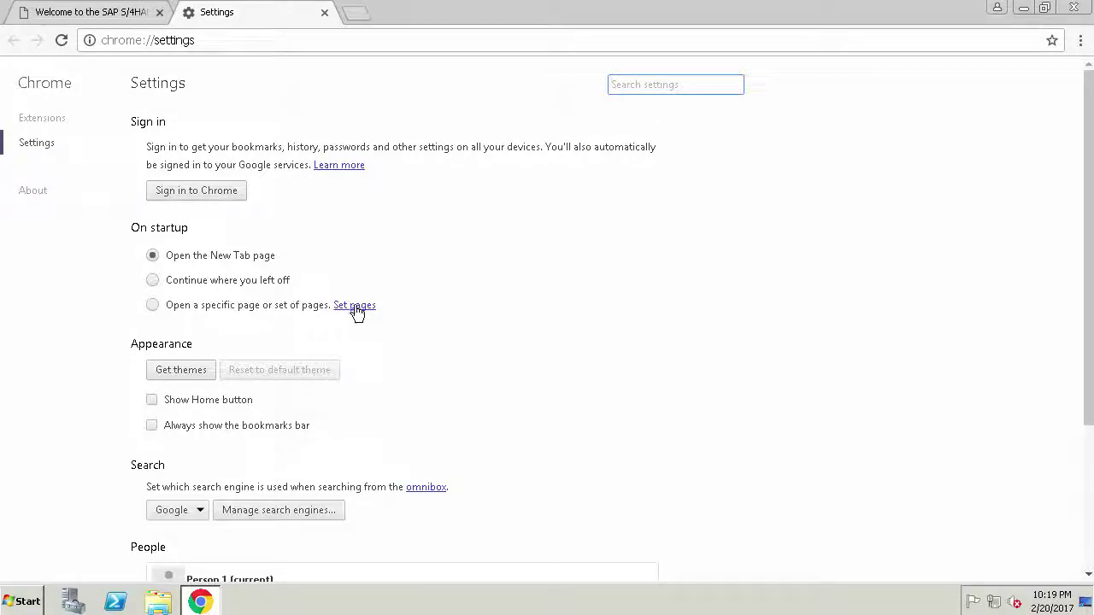
left_click(355, 308)
left_click(413, 386)
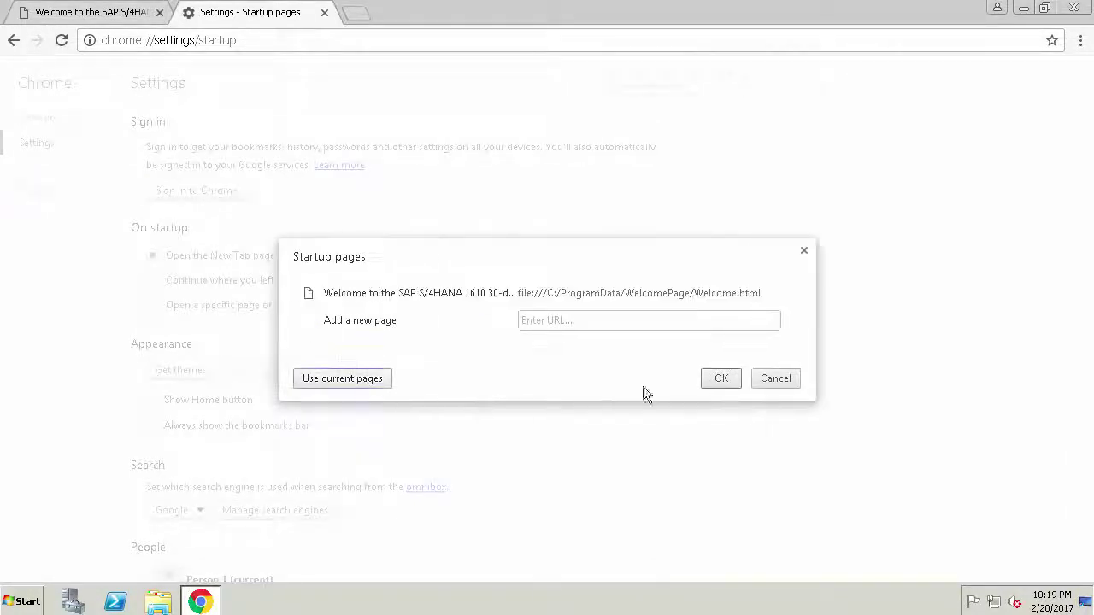
left_click(728, 381)
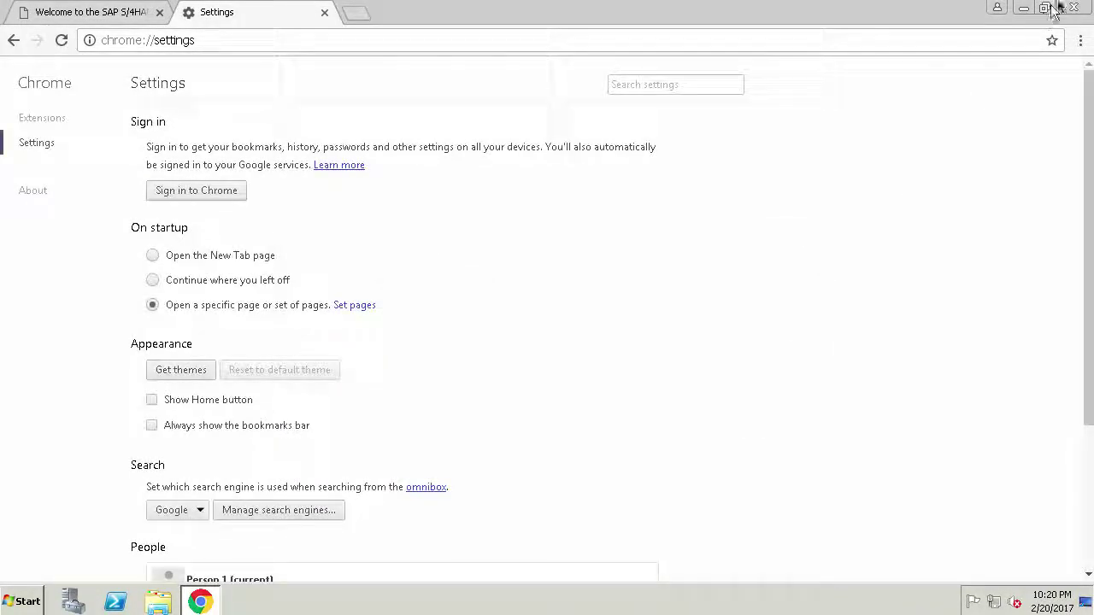
left_click(1073, 8)
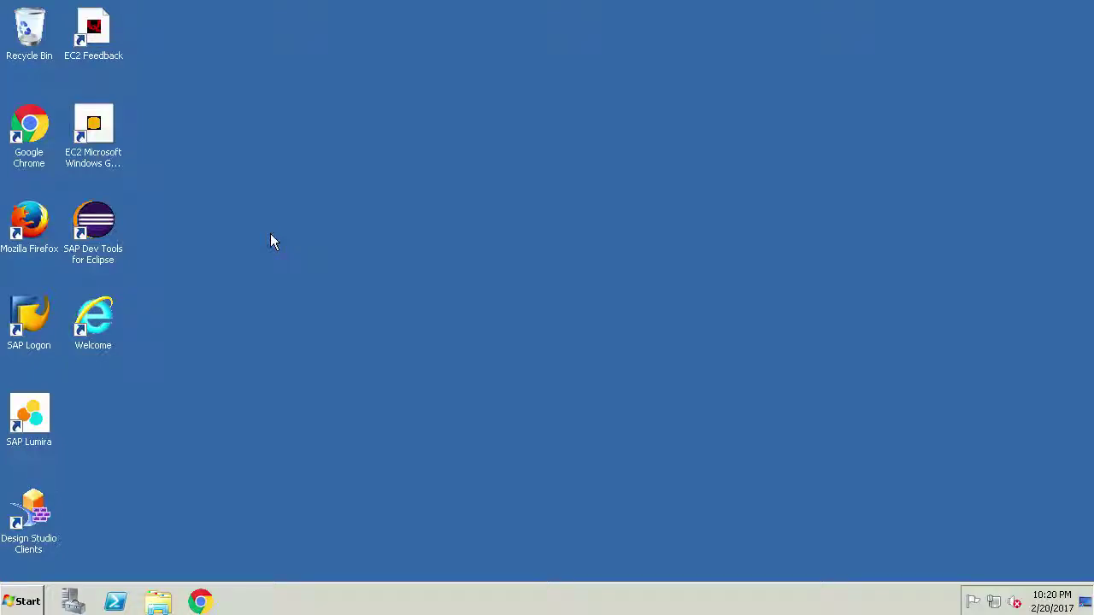
- Relaunch Chrome, review the Fiori user list (BPINST, S4H_MM), and open the Fiori Launchpad link's options
double_click(19, 123)
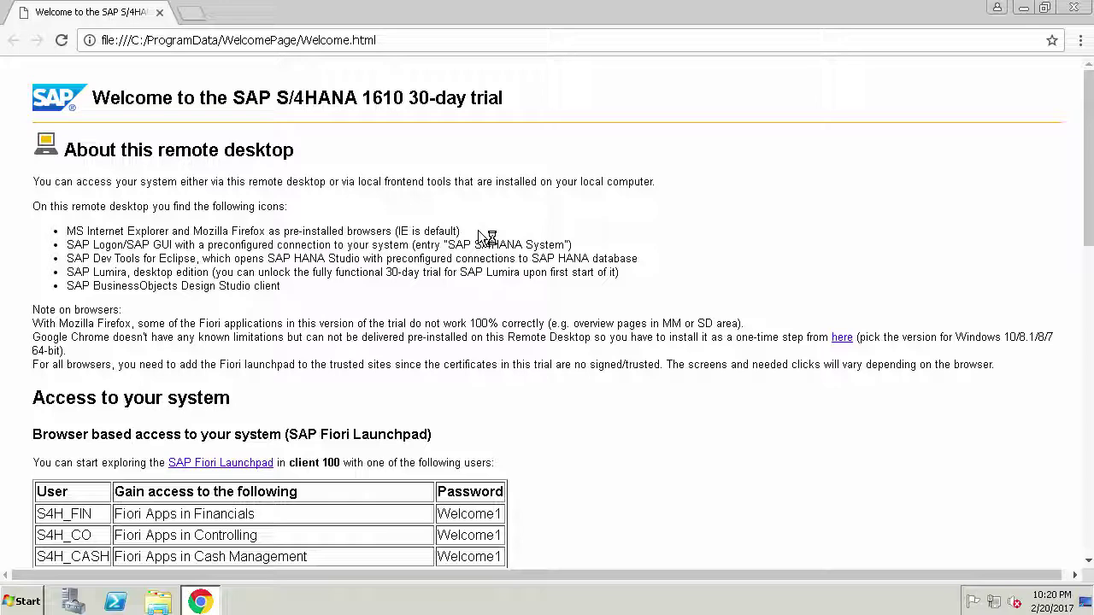
scroll(635, 318, "down", 2)
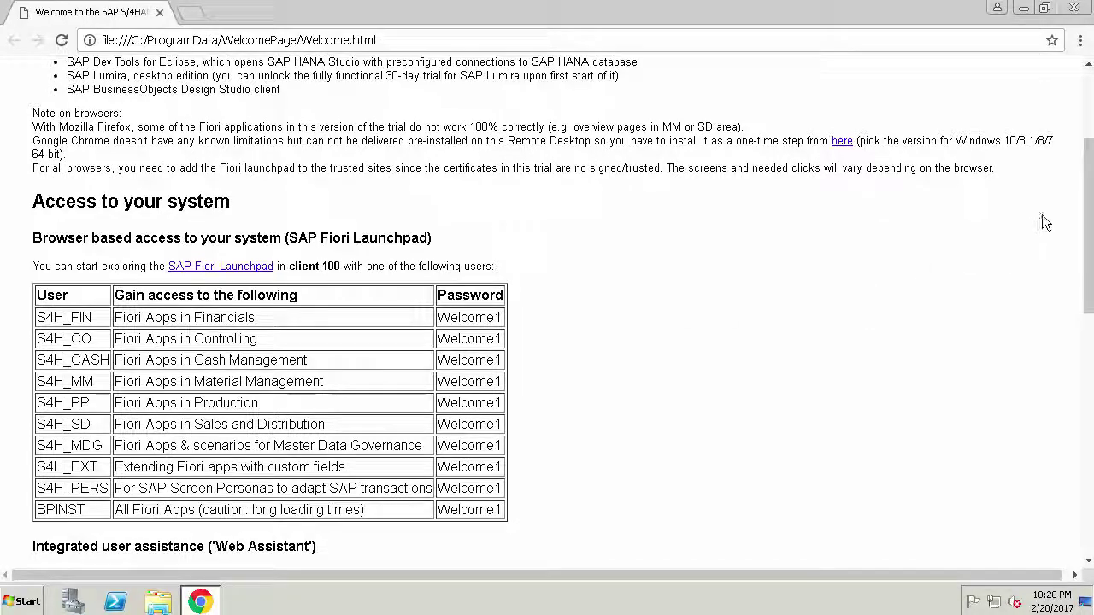
left_click_drag(1087, 201, 1086, 248)
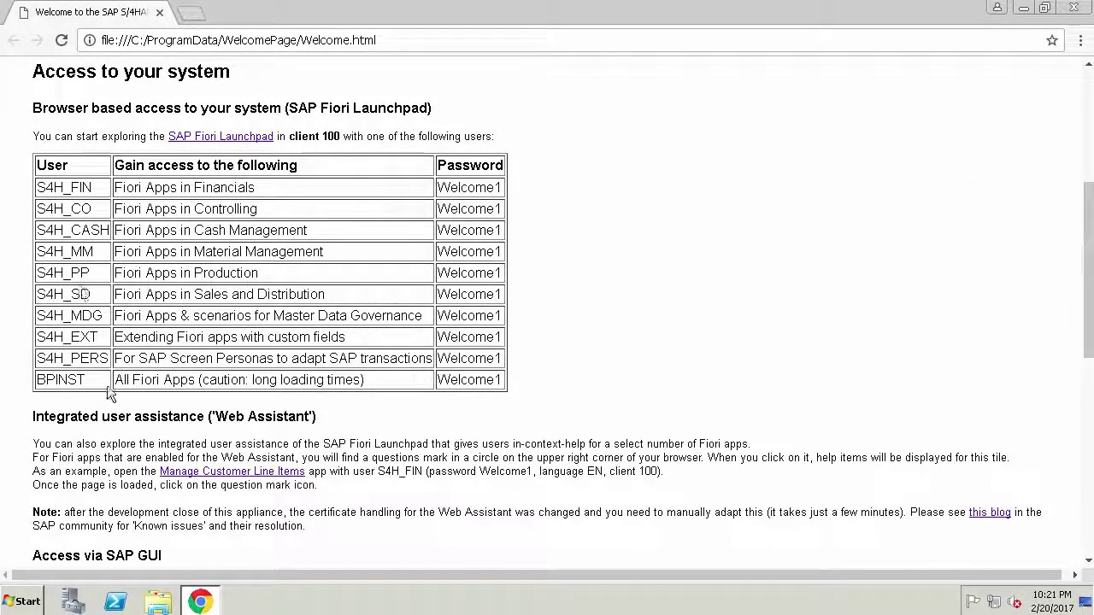
left_click_drag(94, 379, 36, 380)
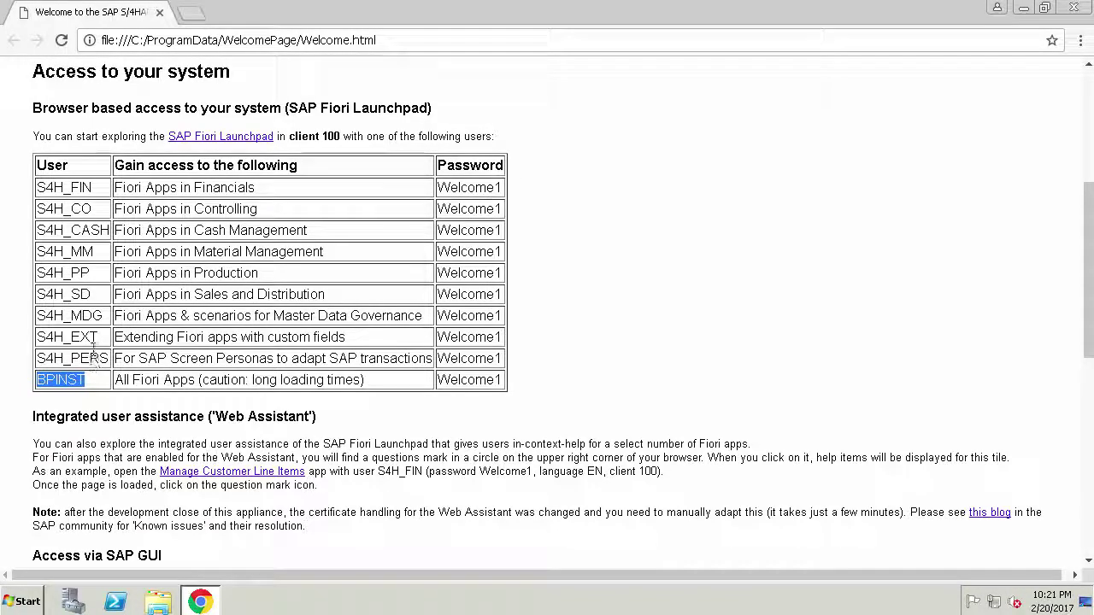
left_click_drag(93, 251, 37, 251)
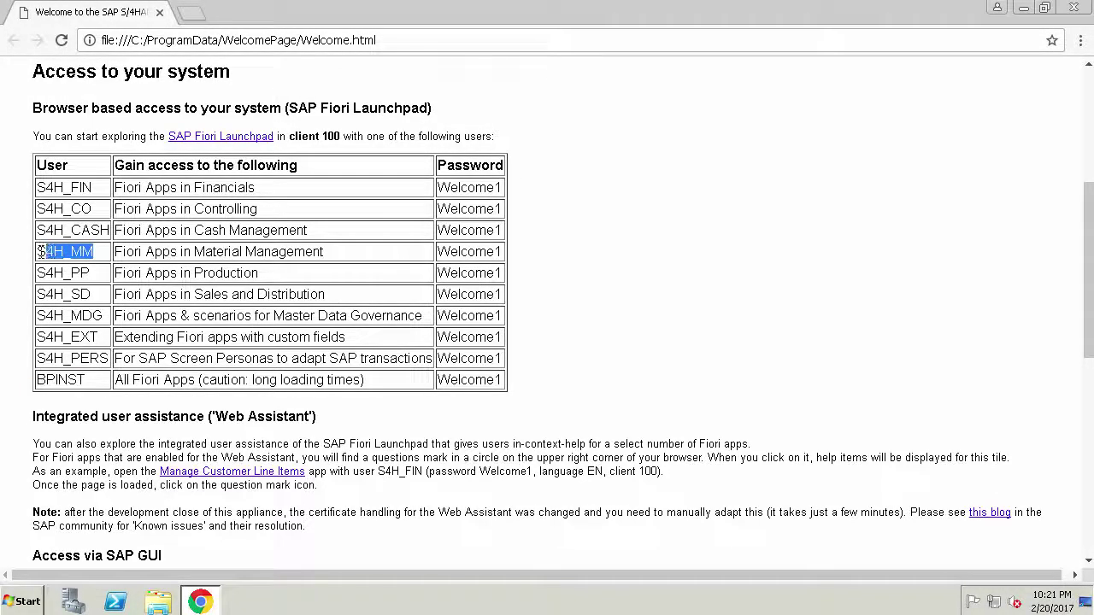
right_click(240, 140)
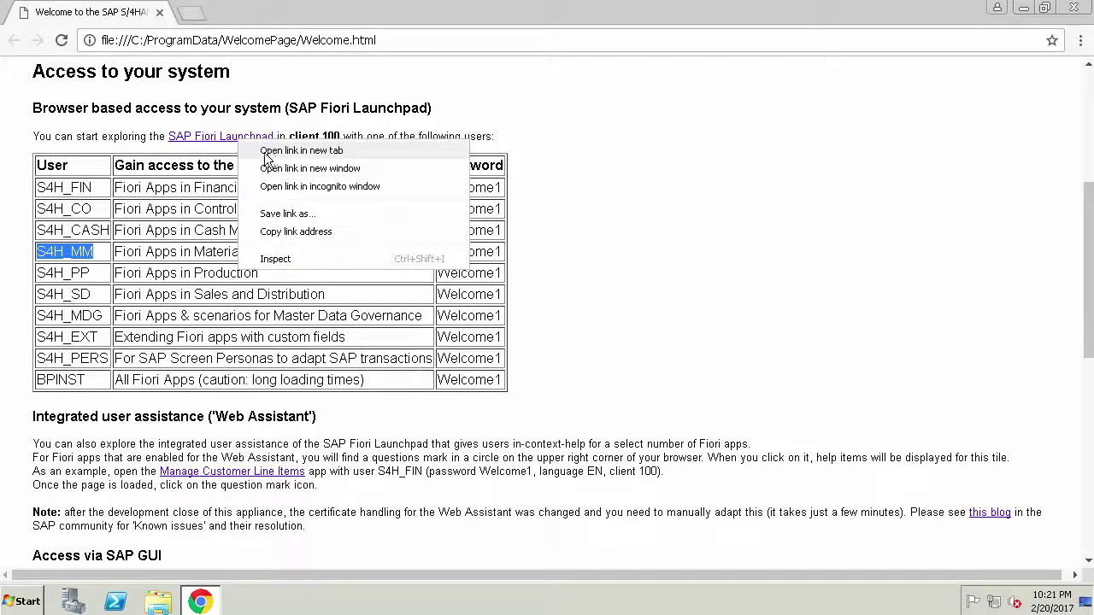
- Open the Fiori Launchpad in a new tab, proceeding past the certificate warning
left_click(301, 150)
left_click(276, 14)
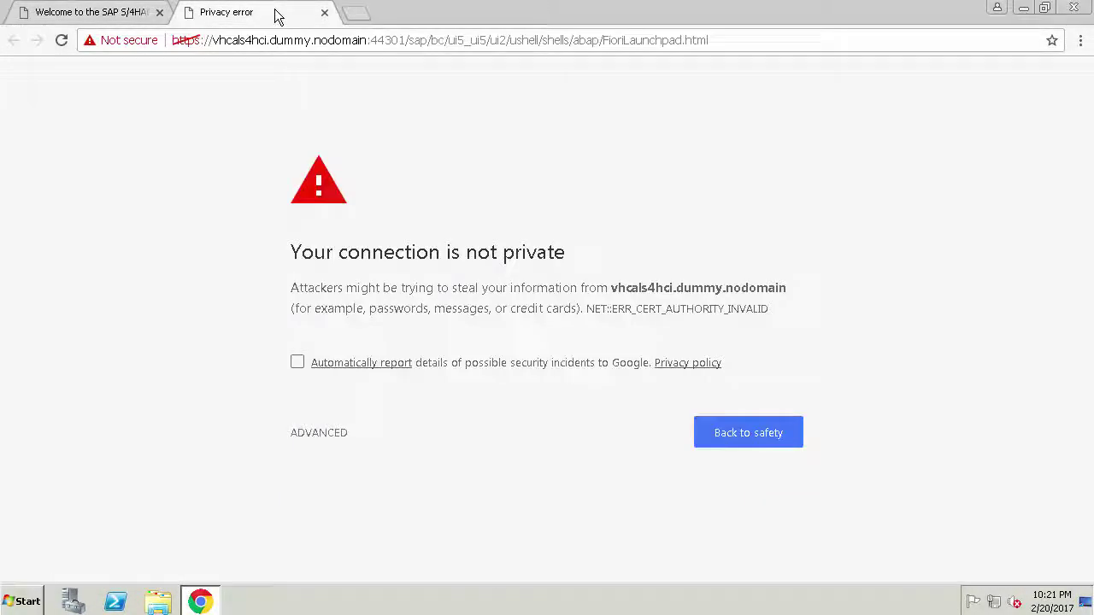
left_click(320, 443)
scroll(403, 463, "down", 1)
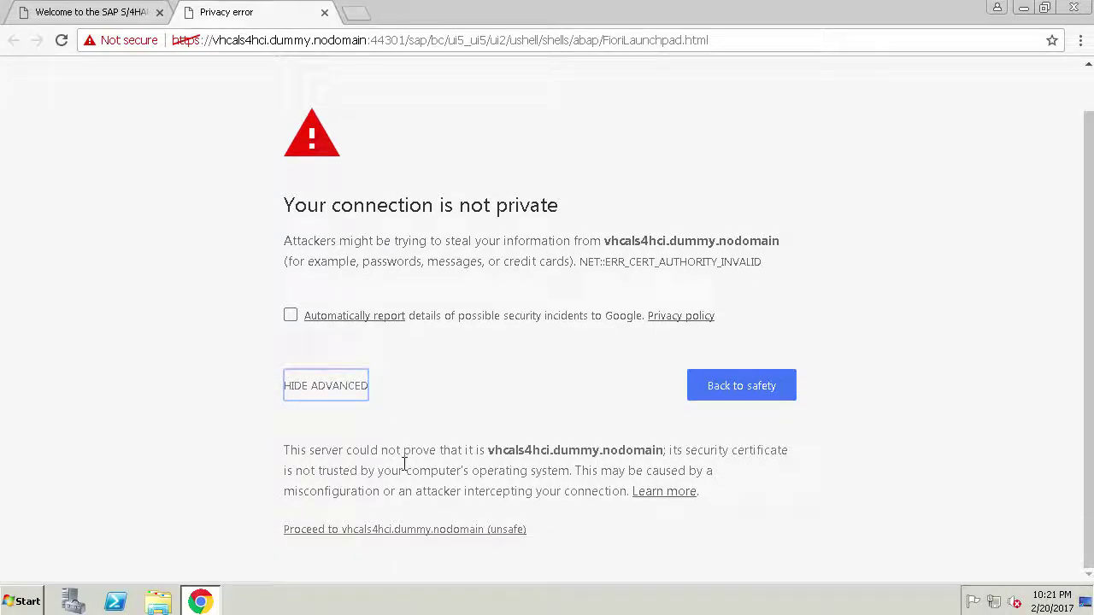
left_click(421, 529)
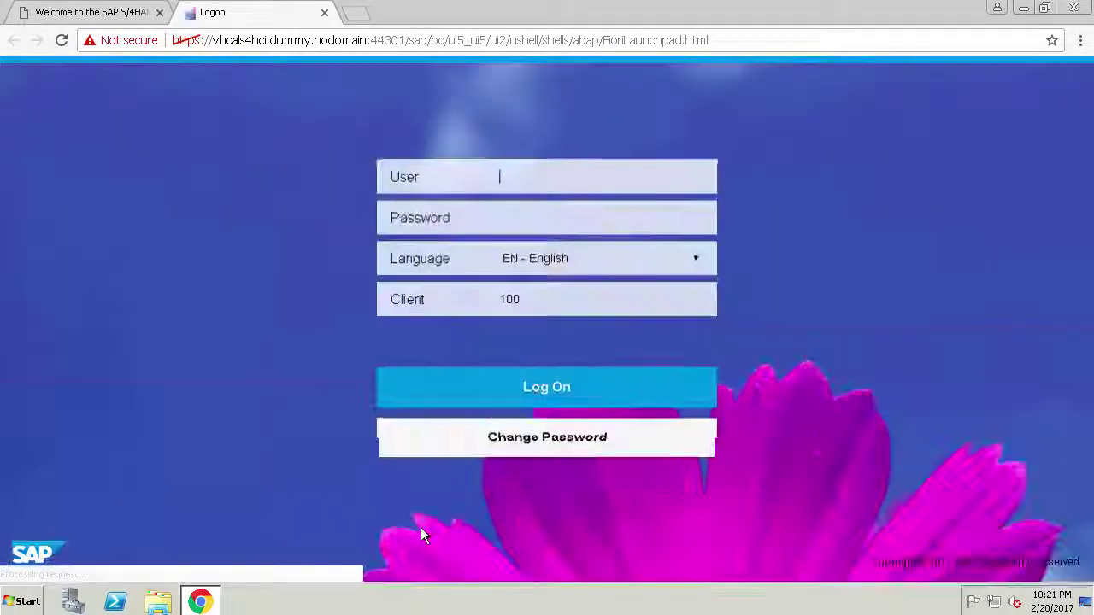
- Log on as user S4H_MM with the demo password
type("S4H_MM")
key("Tab")
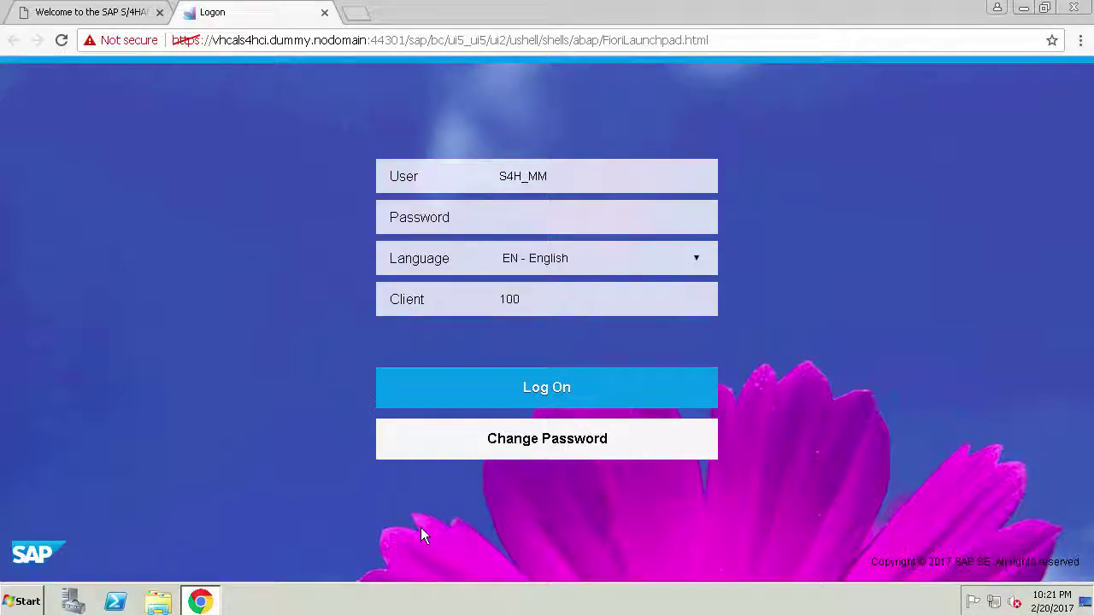
type("come1")
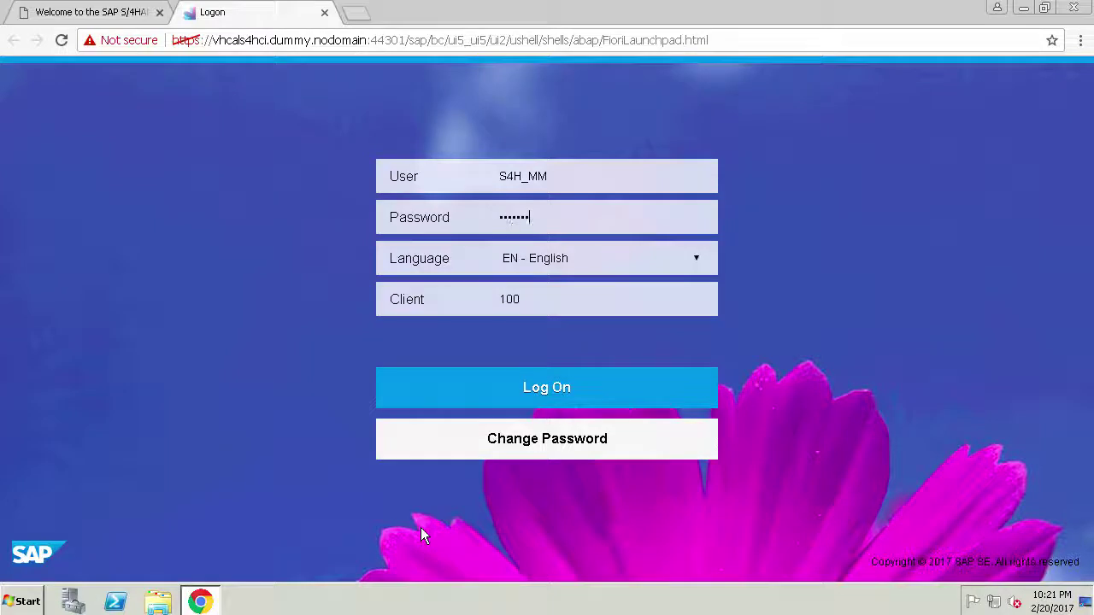
key("Return")
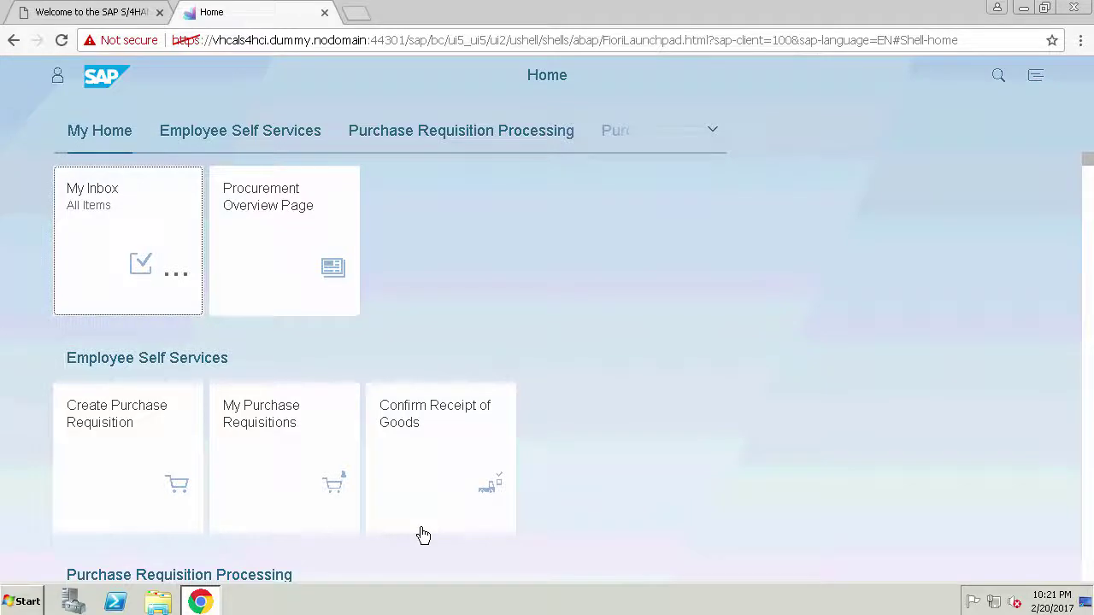
left_click(66, 134)
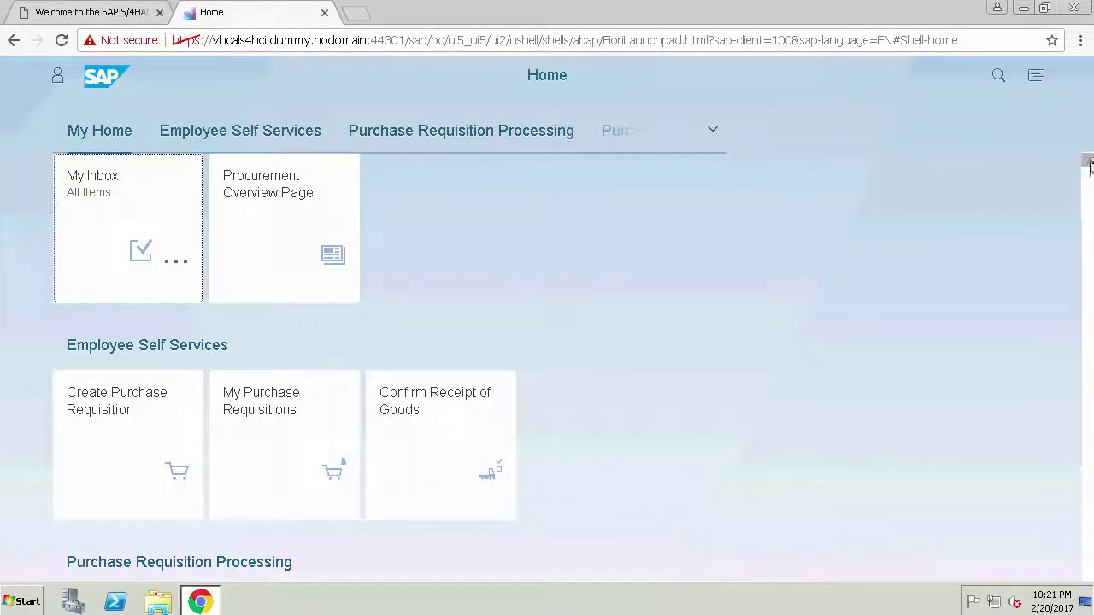
scroll(1090, 171, "down", 4)
scroll(1090, 179, "down", 8)
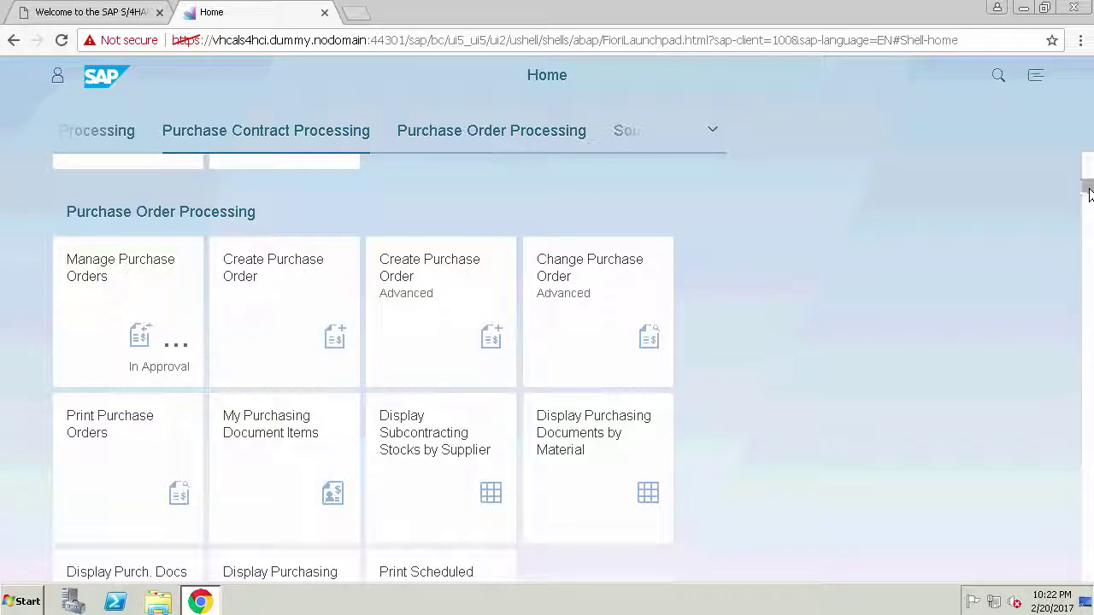
left_click_drag(1089, 194, 1087, 221)
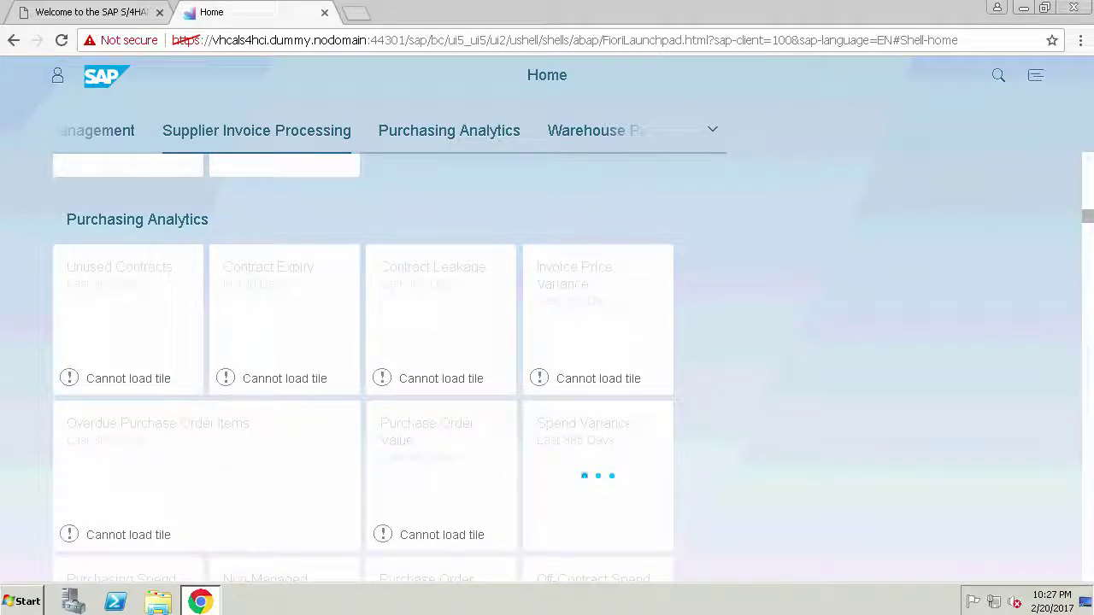
scroll(1088, 235, "down", 3)
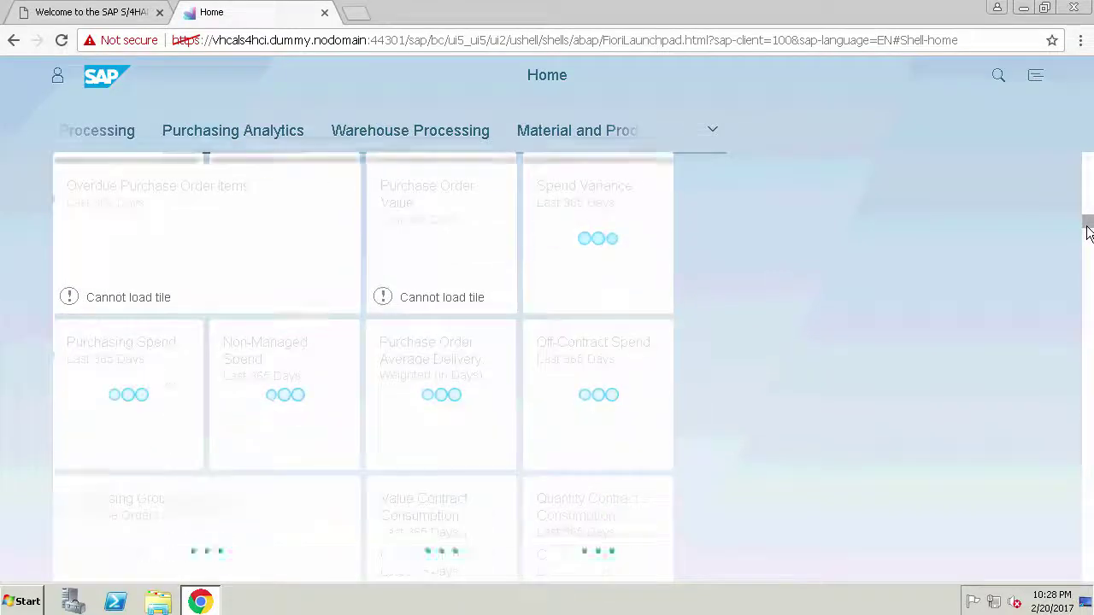
scroll(1088, 235, "down", 2)
scroll(1088, 234, "down", 1)
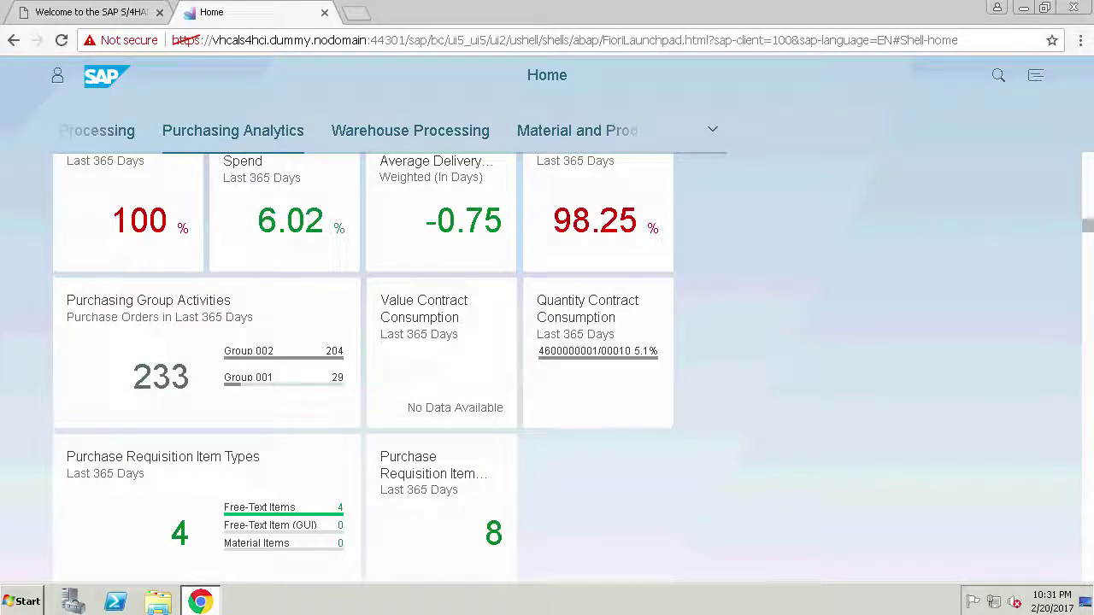
scroll(1091, 183, "up", 10)
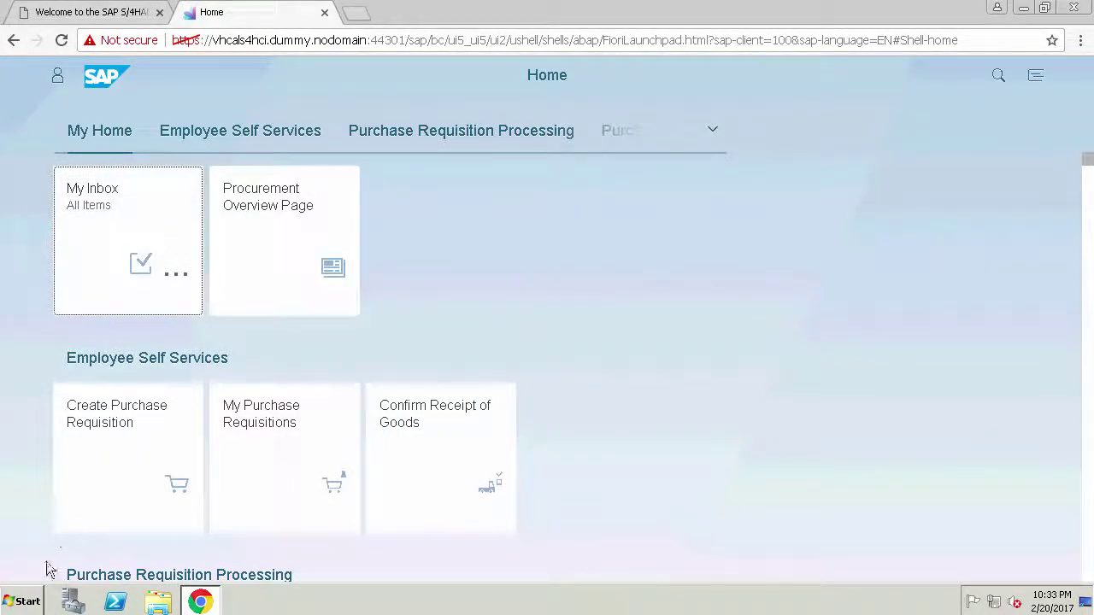
left_click(1025, 9)
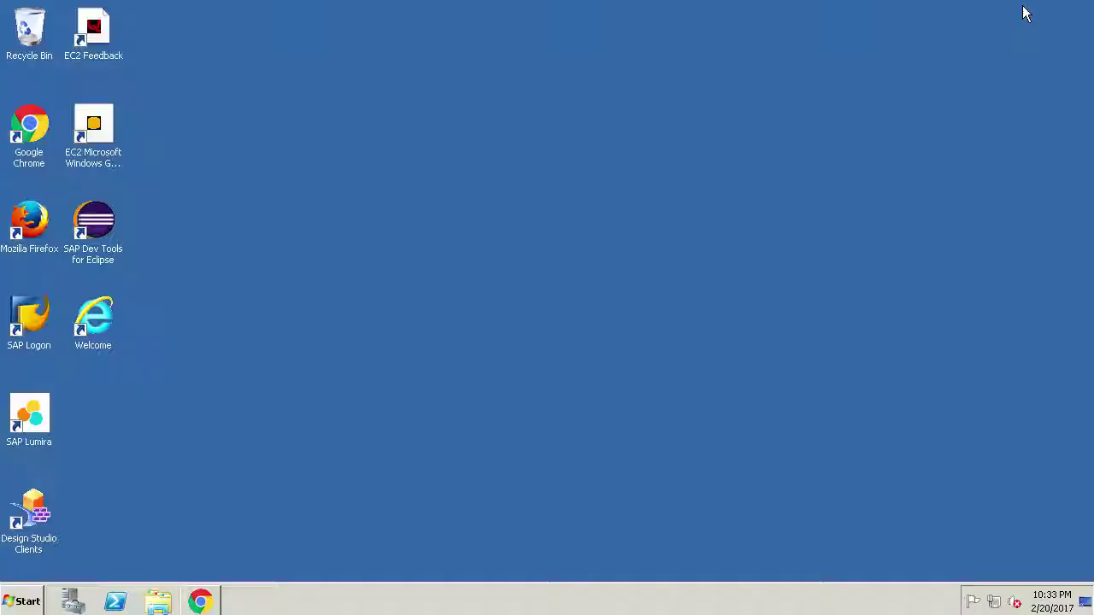
- Launch SAP Dev Tools for Eclipse and close the Feature Explorer welcome view
double_click(103, 225)
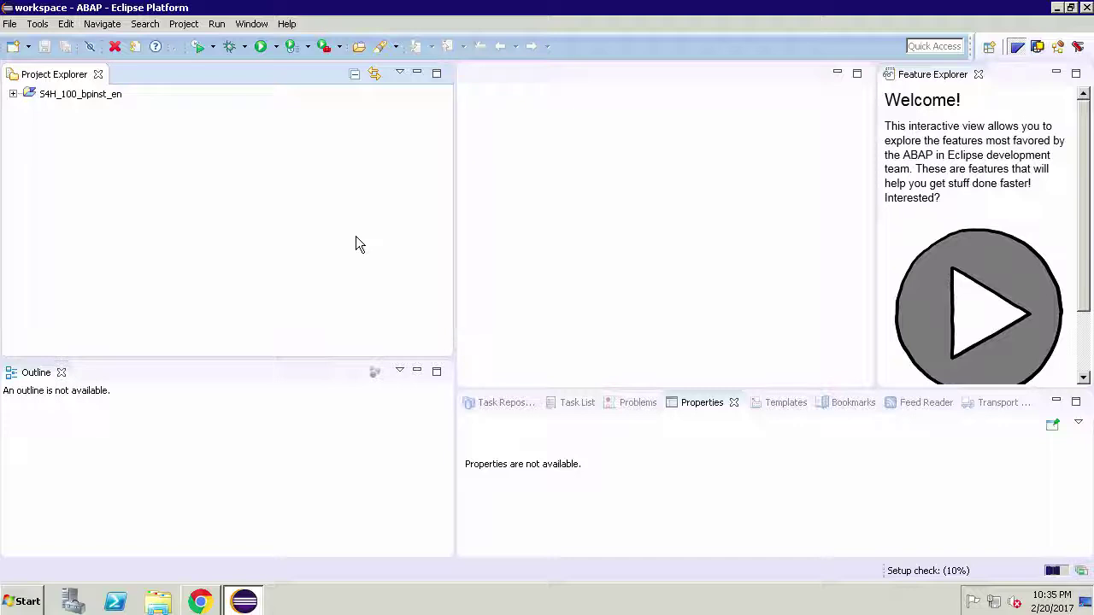
left_click(978, 75)
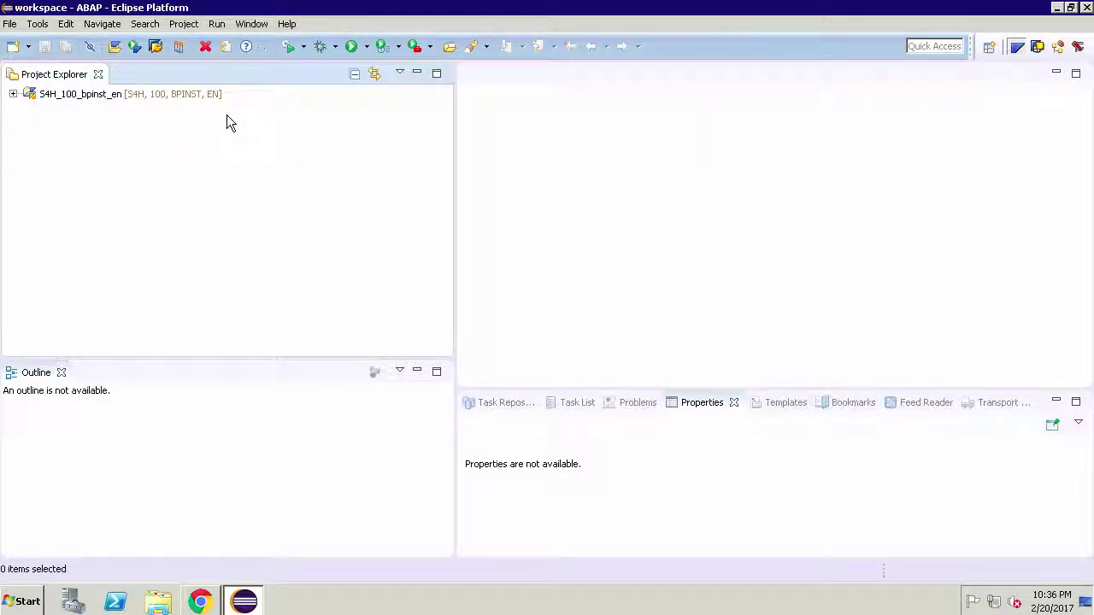
- Expand the S4H client 100 ABAP project and enter the logon password
left_click(13, 95)
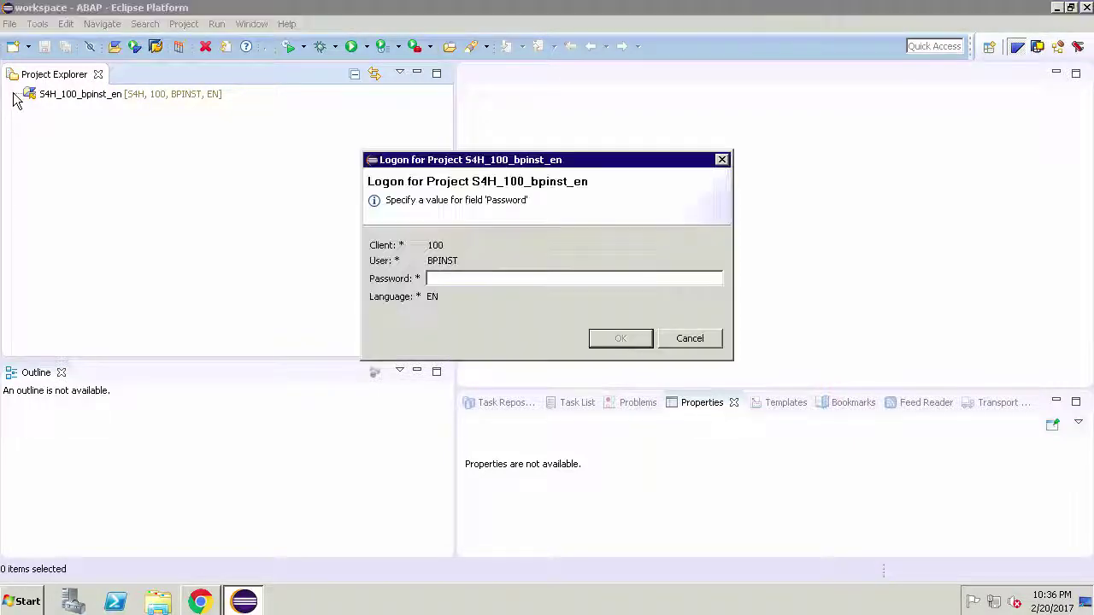
type("••")
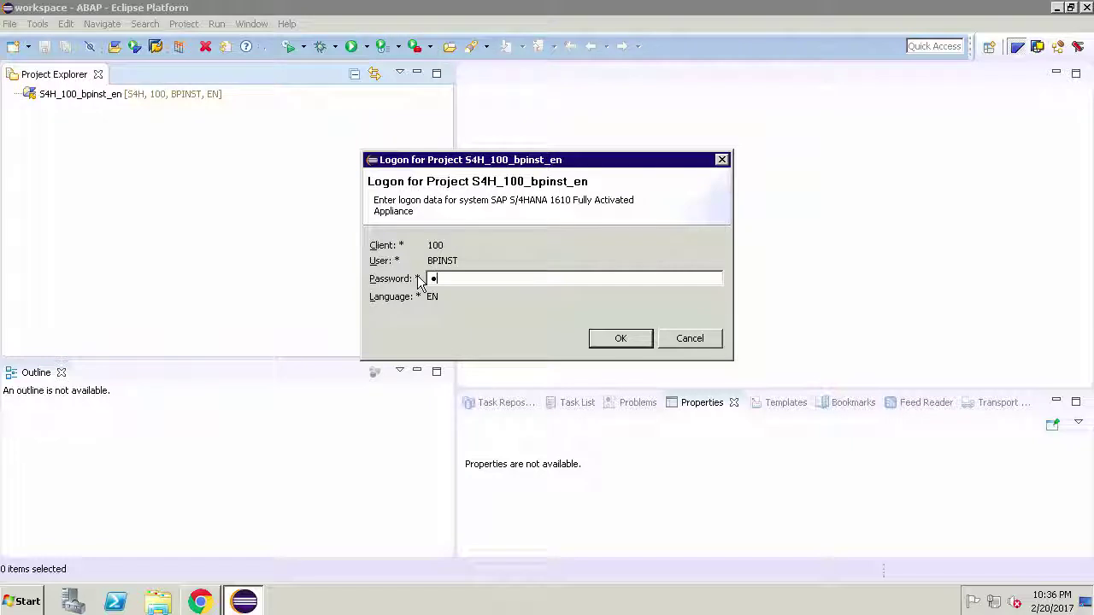
type("••••••")
key("Return")
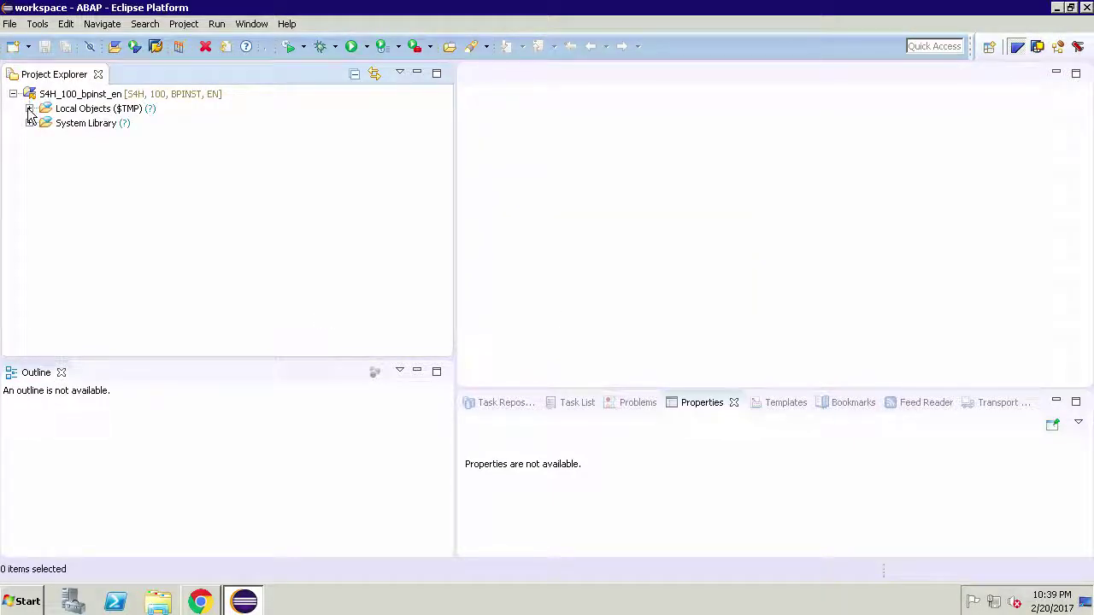
- Expand Local Objects ($TMP) and the user's package, then switch to SAP HANA Administration Console
left_click(29, 109)
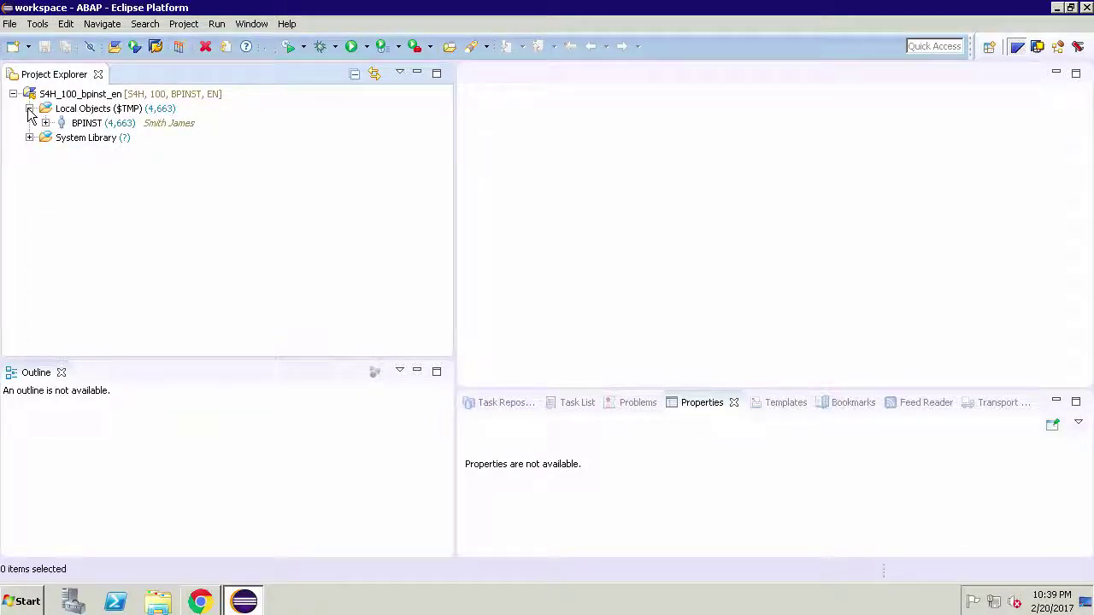
left_click(46, 123)
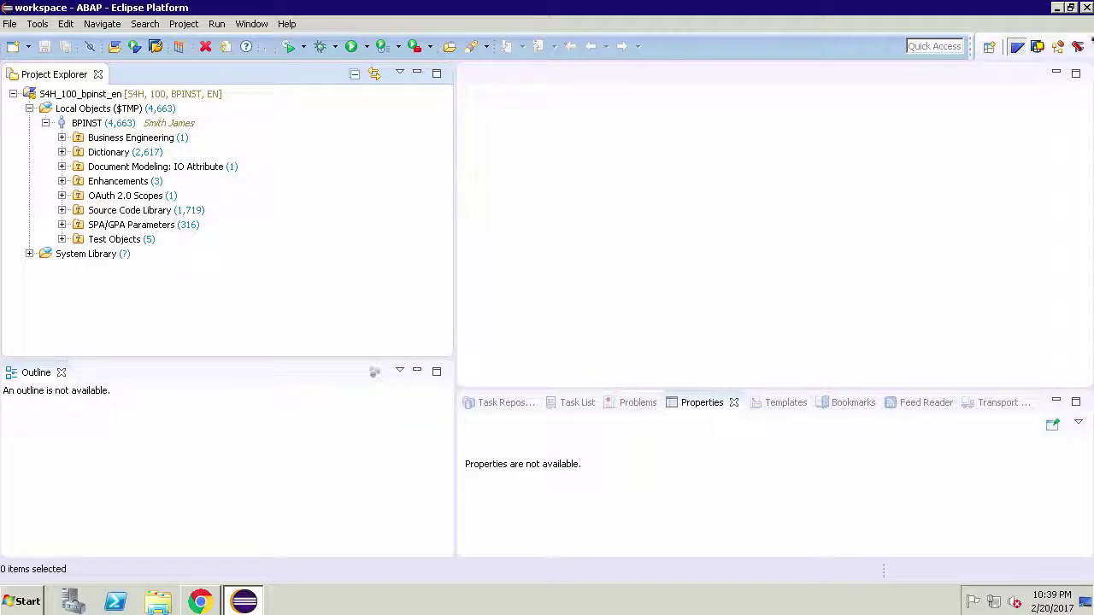
left_click(1079, 48)
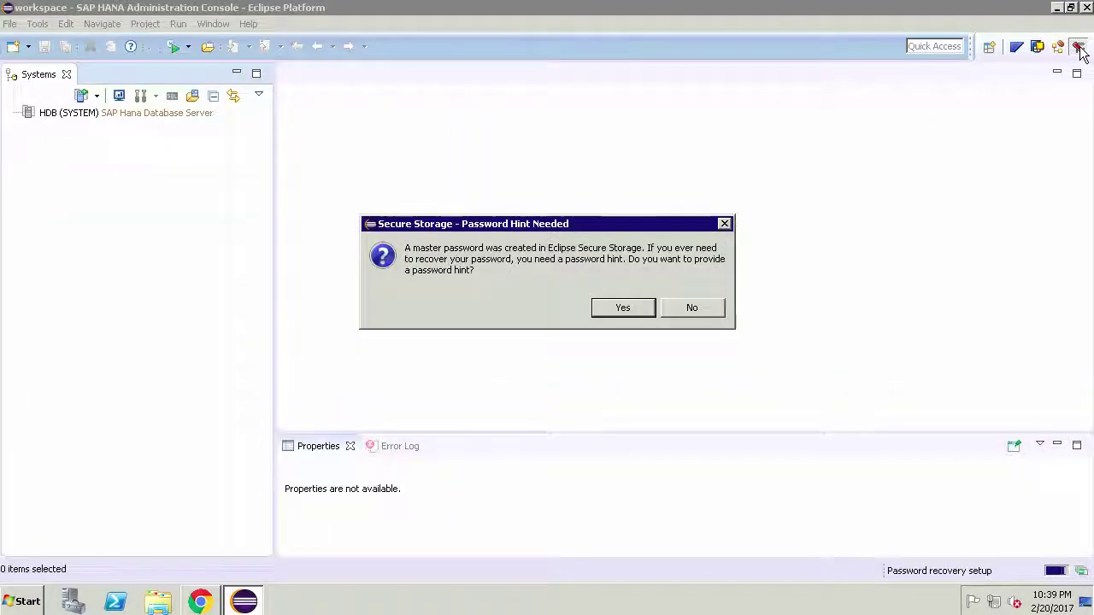
- Skip password recovery setup, log on to HDB (SYSTEM) with stored credentials, and expand Catalog
left_click(620, 309)
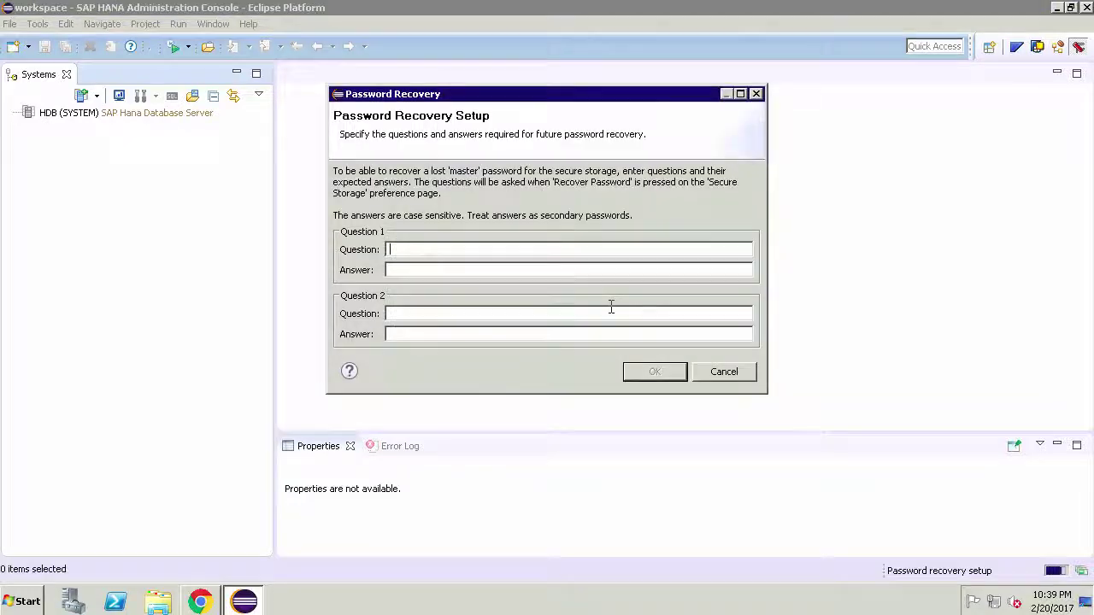
left_click(720, 374)
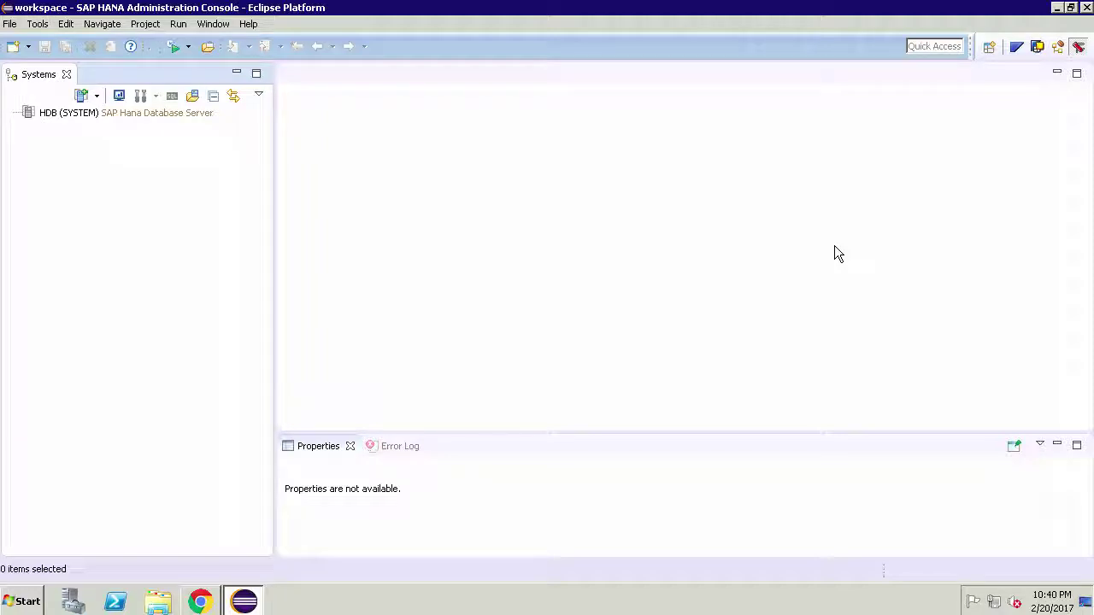
left_click(150, 116)
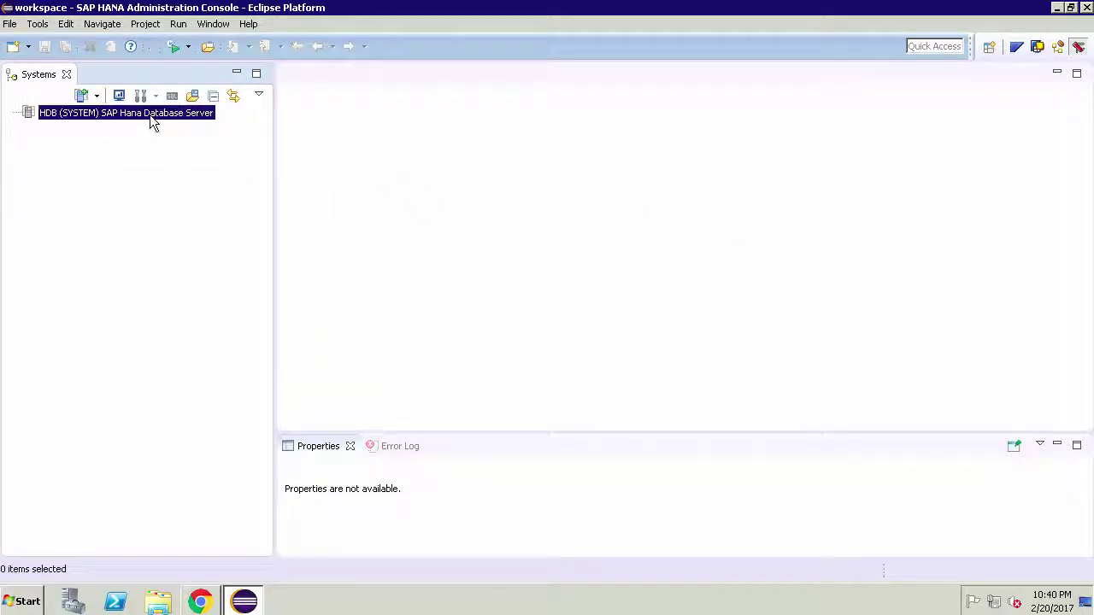
right_click(150, 114)
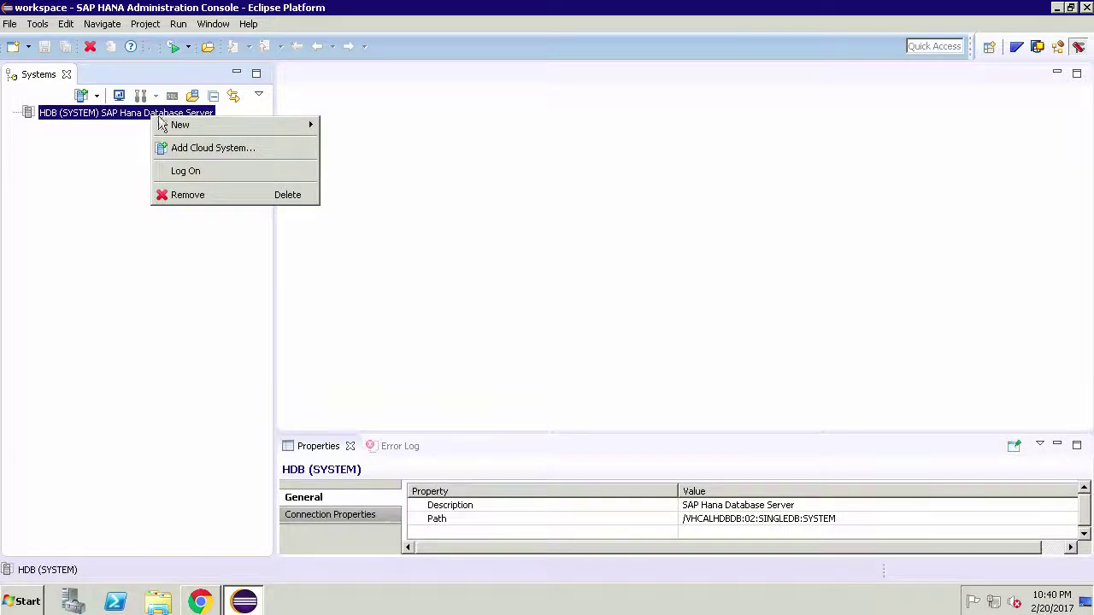
left_click(191, 171)
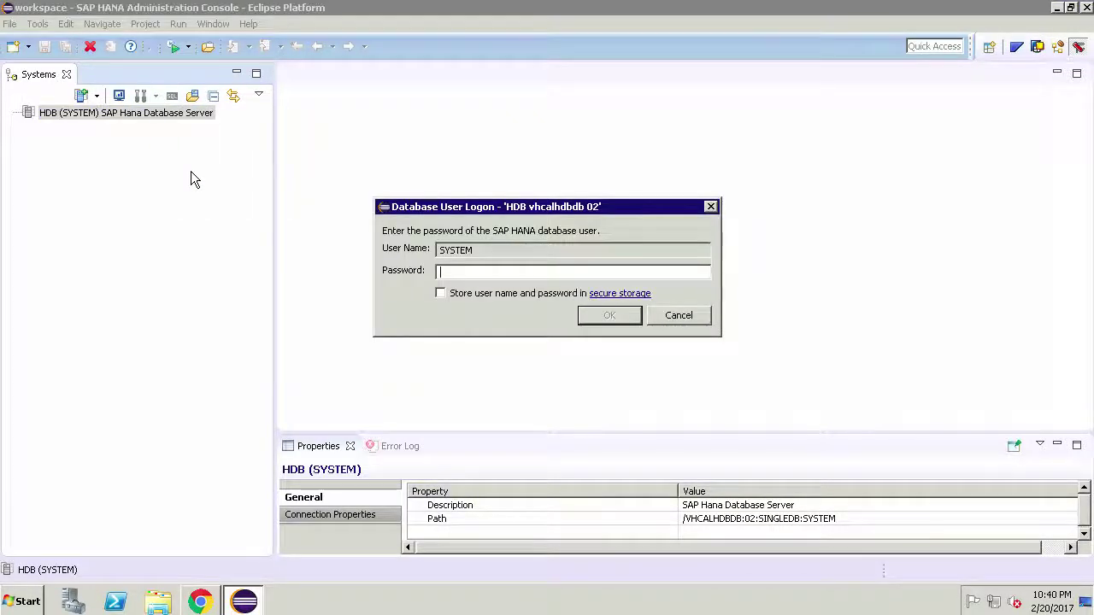
type("manager")
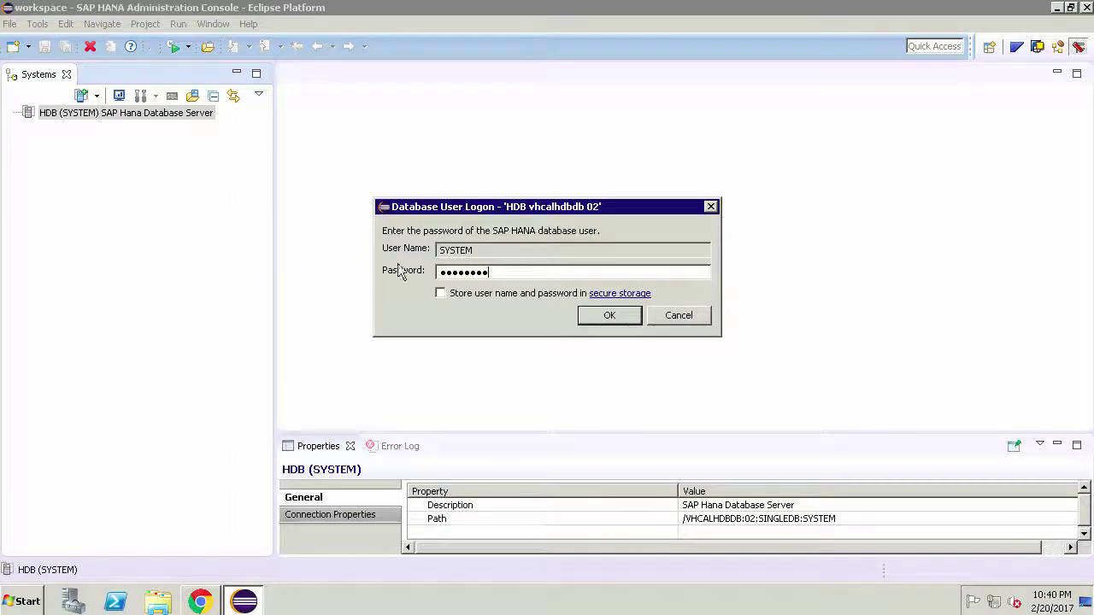
left_click(441, 294)
left_click(605, 317)
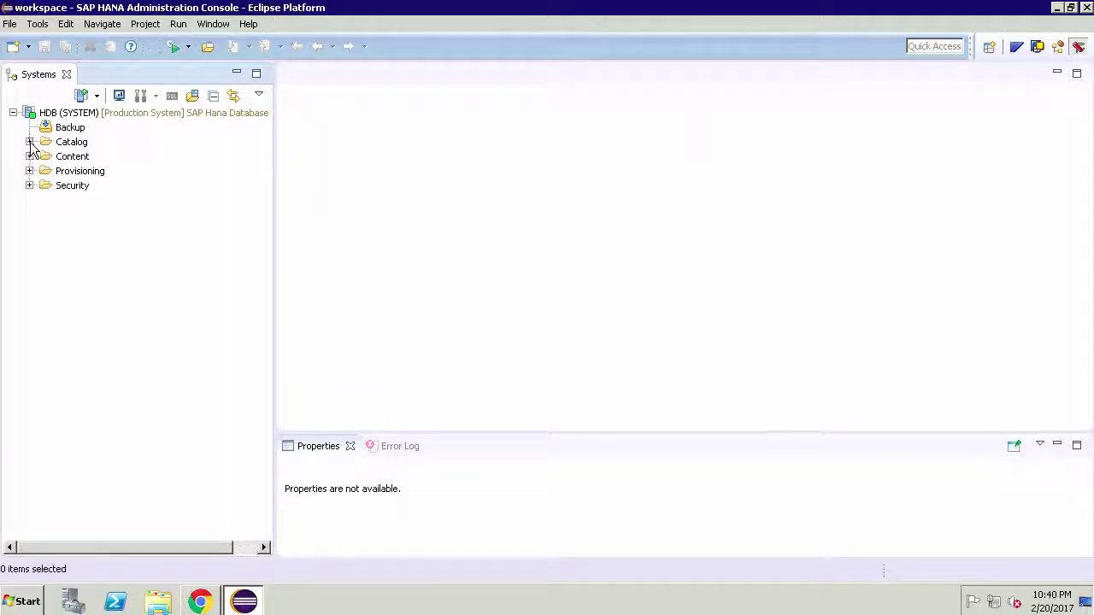
left_click(29, 143)
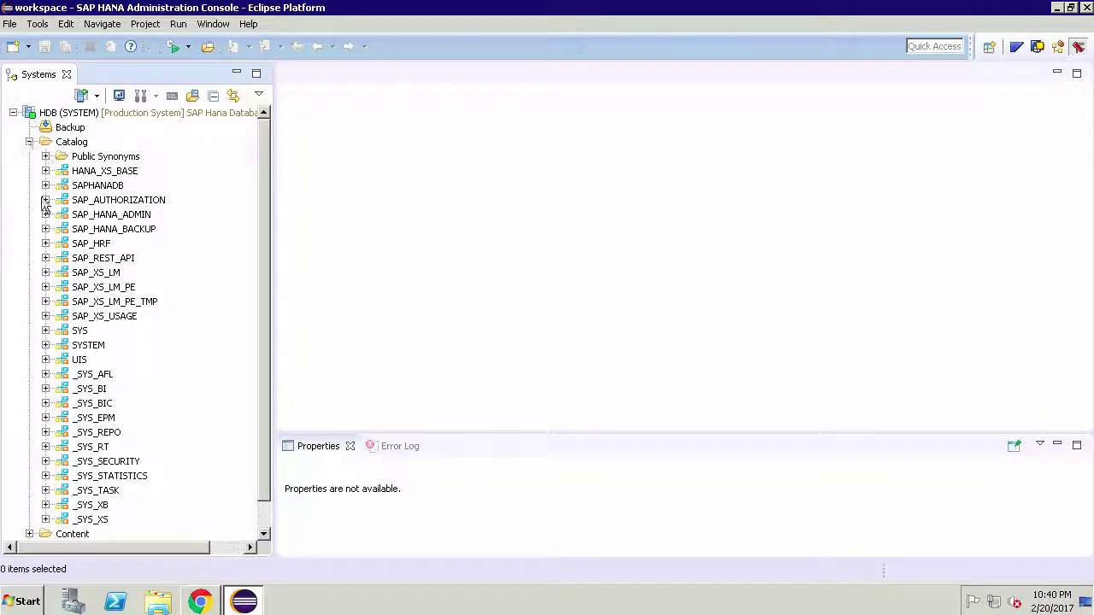
- Expand the SAPHANADB schema to show its Tables, Views and Procedures folders
left_click(46, 186)
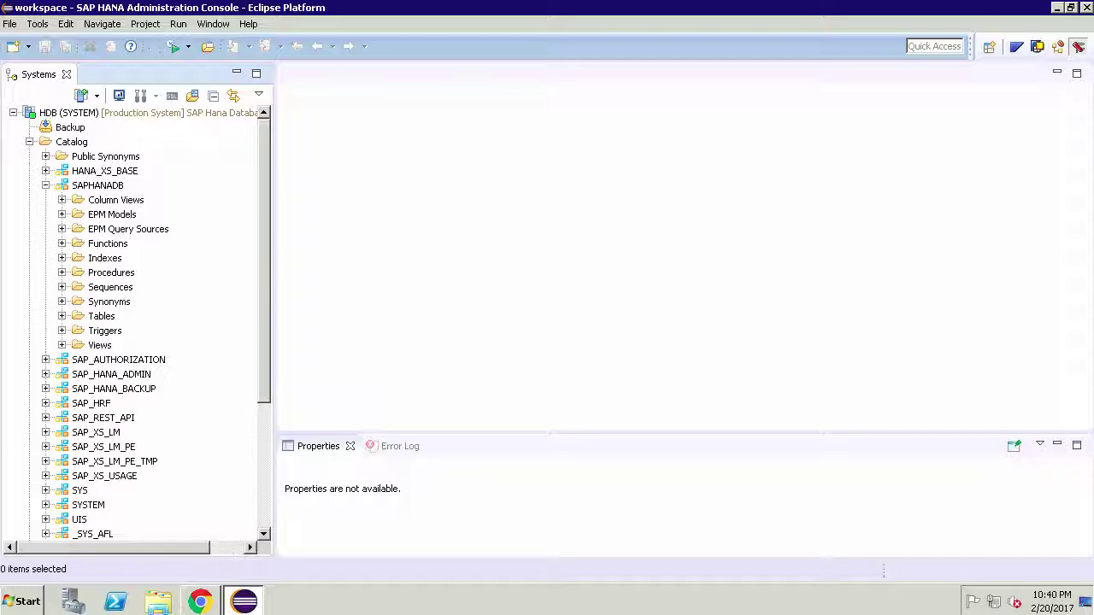
- In Preferences > Install/Update > Available Software Sites, untick Neon and the three unnamed sites, leaving SAP Update Site
left_click(213, 23)
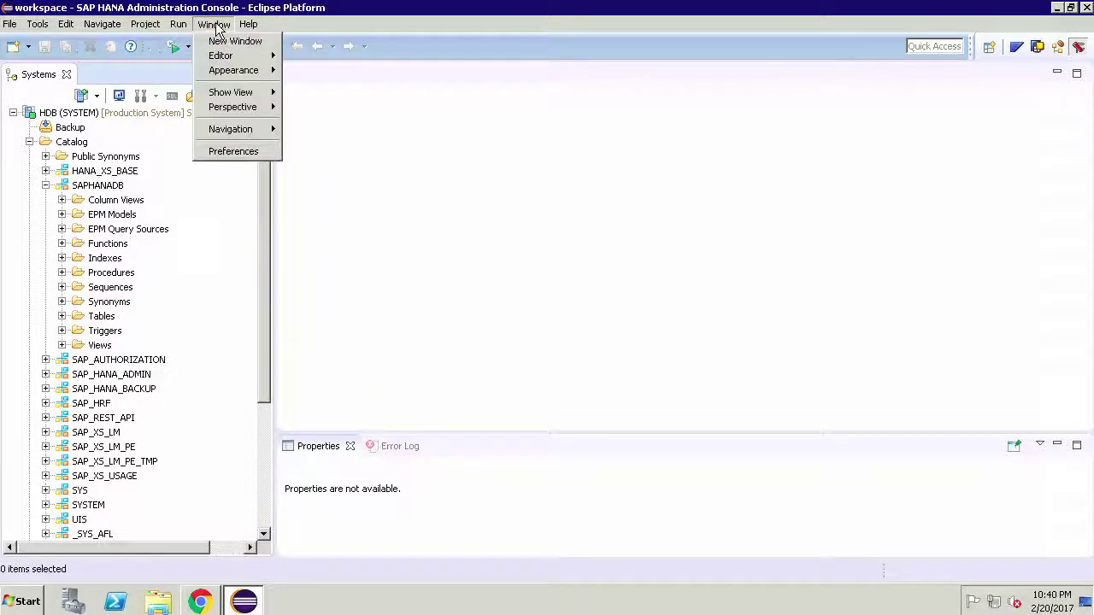
left_click(231, 152)
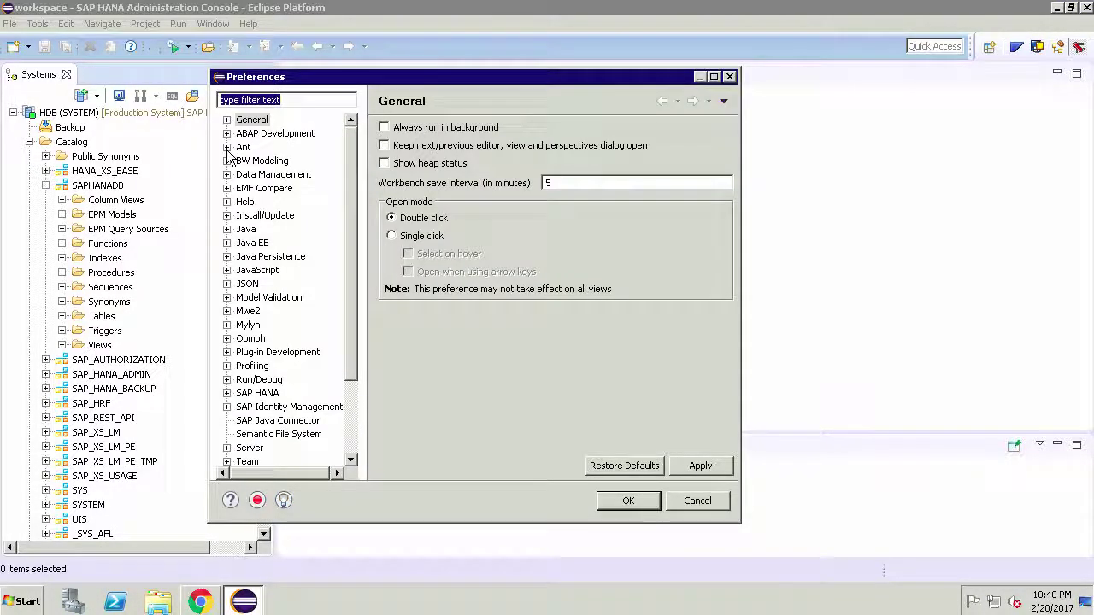
left_click(260, 218)
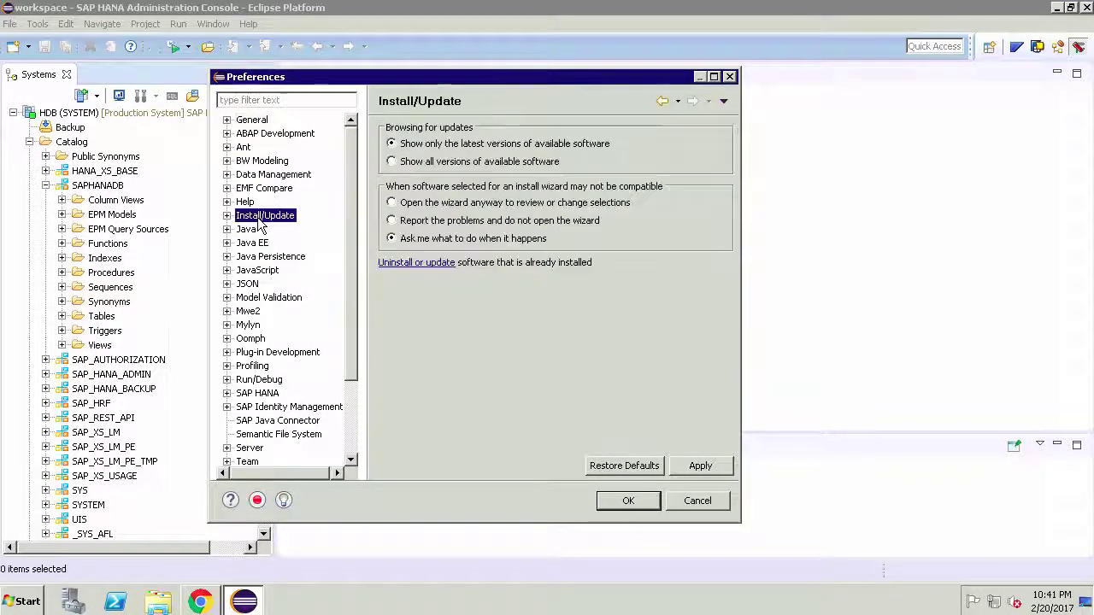
left_click(226, 216)
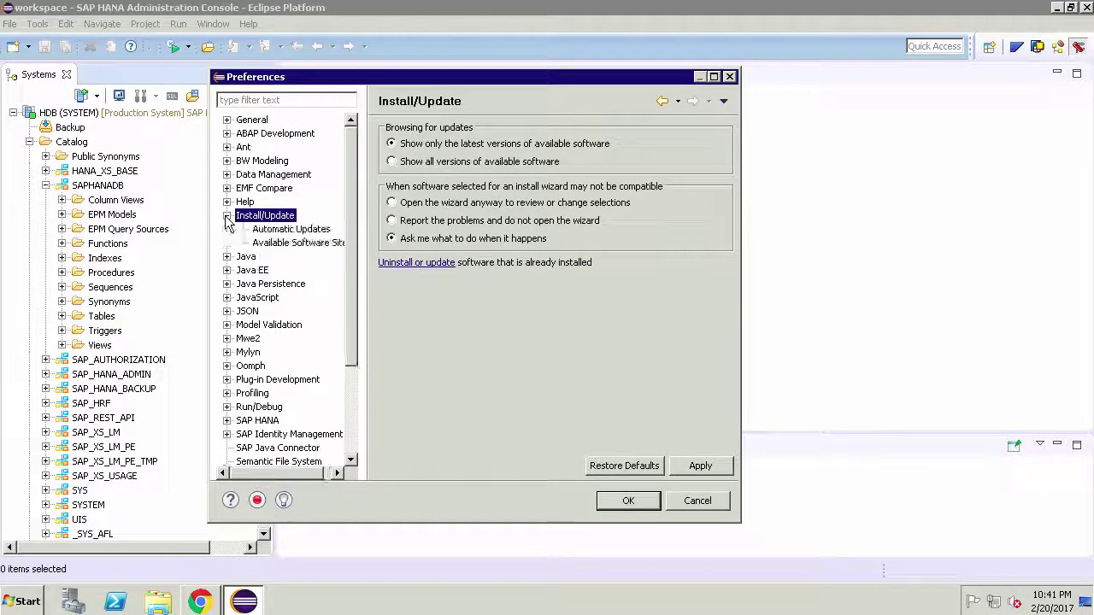
left_click(299, 243)
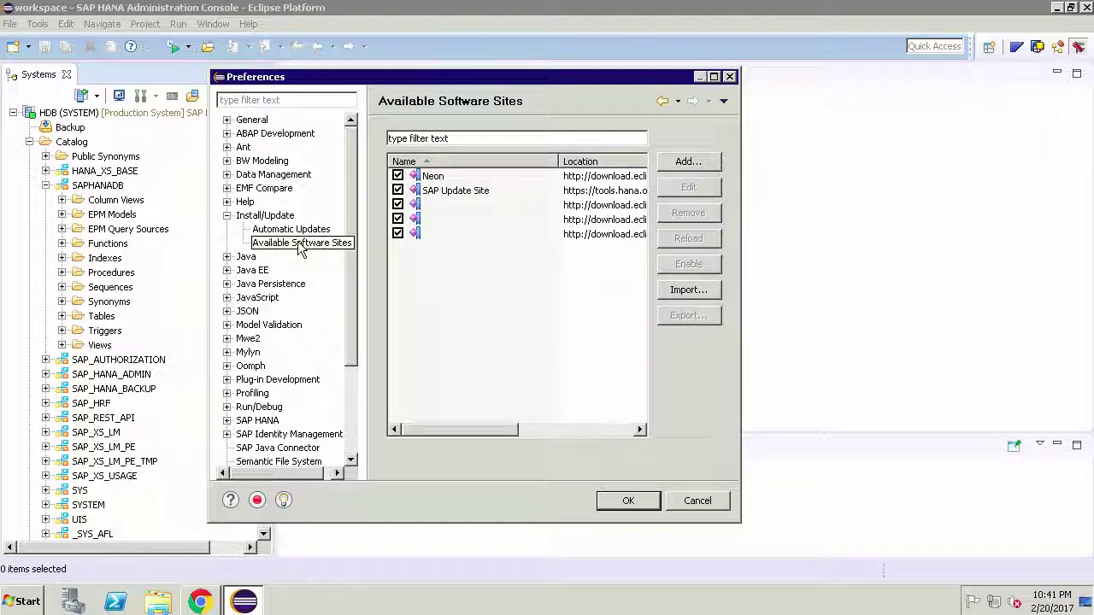
left_click(397, 176)
left_click(397, 204)
left_click(398, 218)
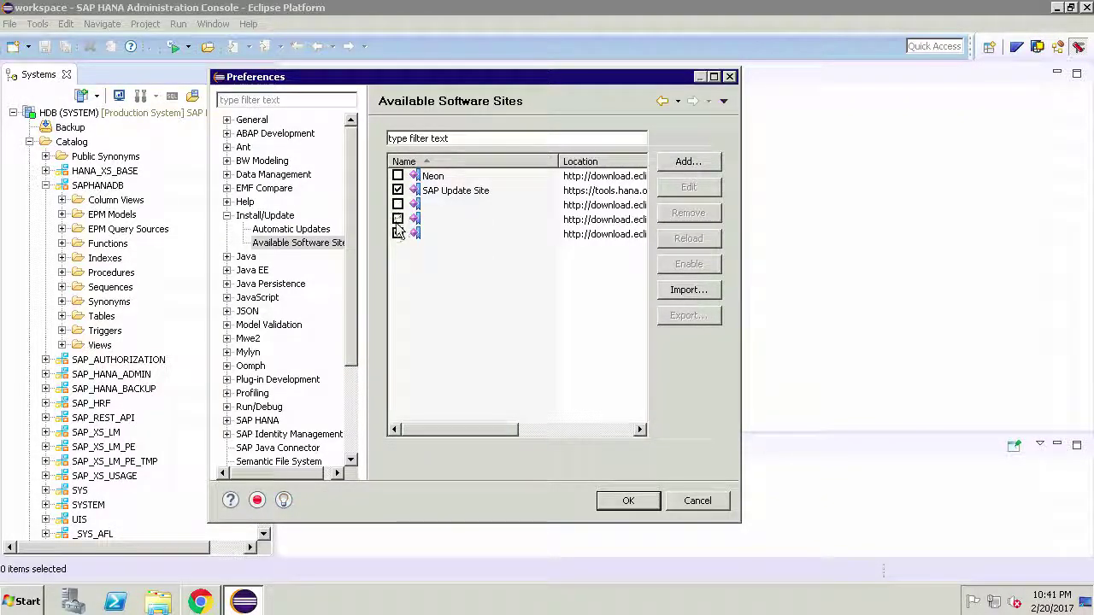
left_click(398, 233)
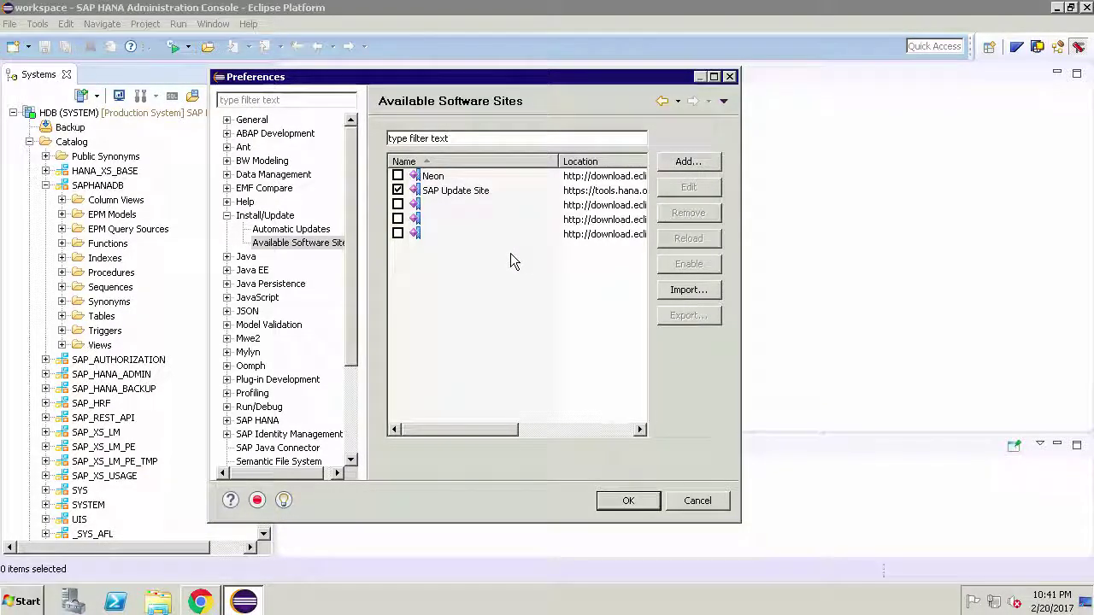
- Save the software site settings and check for available updates
left_click(628, 501)
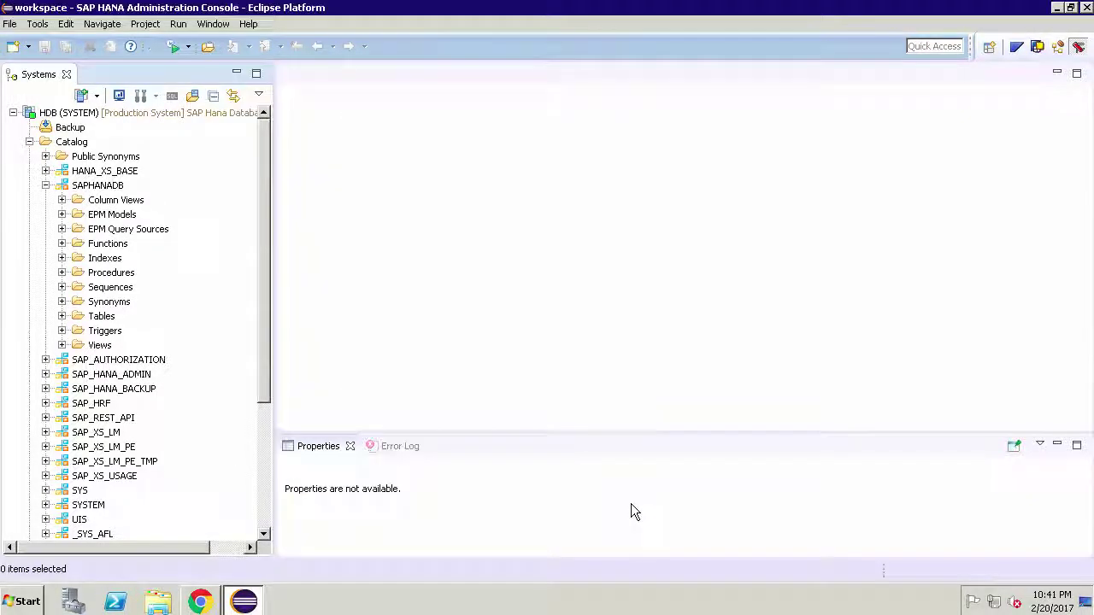
left_click(249, 24)
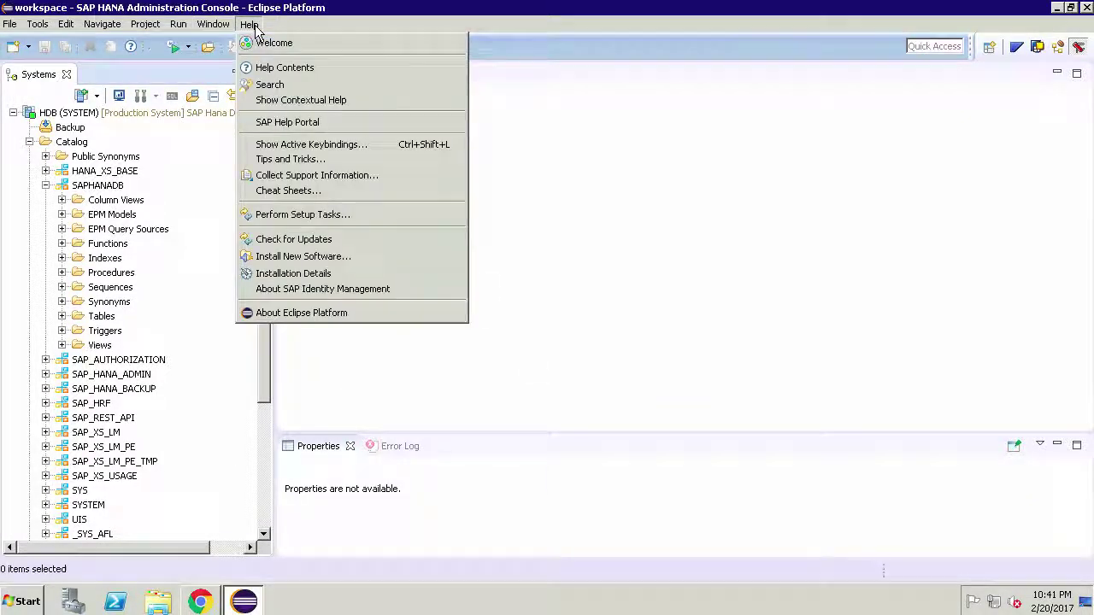
left_click(316, 240)
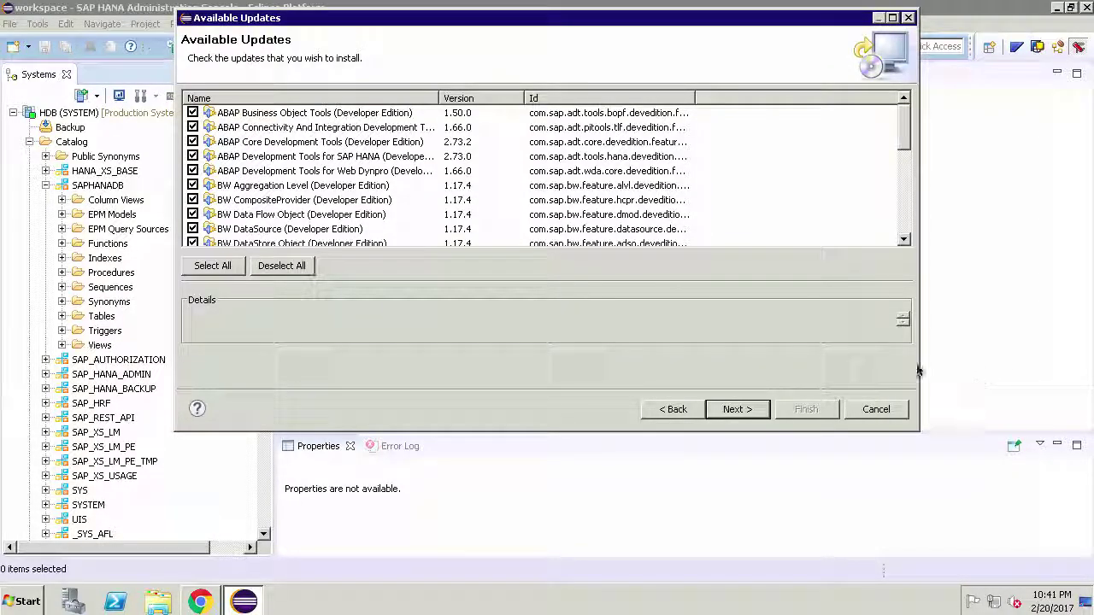
- Install all listed updates, accepting the license terms, and restart Eclipse
left_click(735, 410)
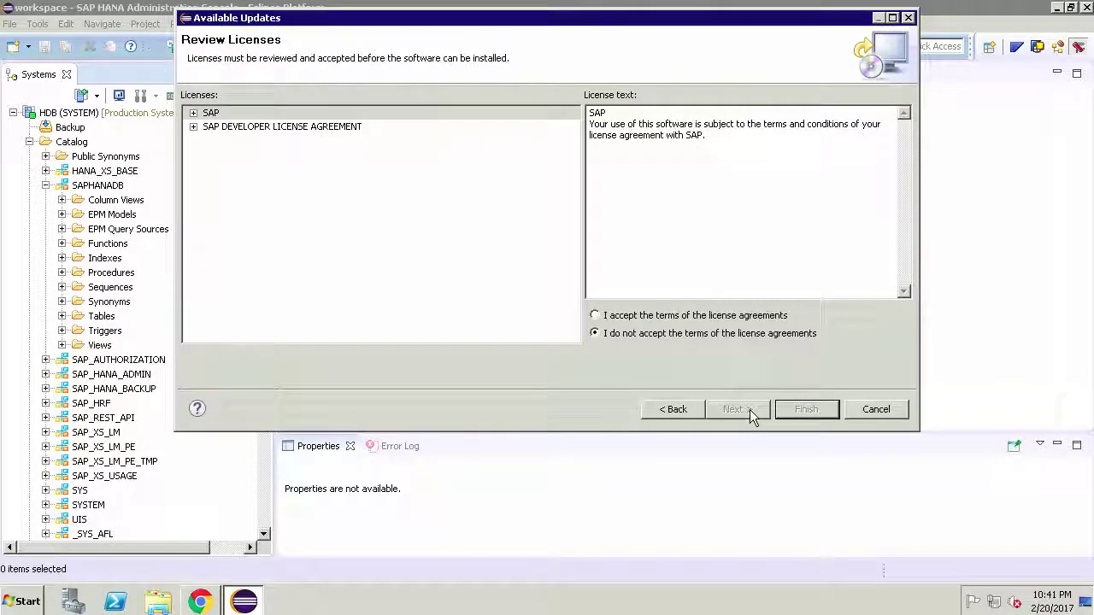
left_click(688, 316)
left_click(805, 409)
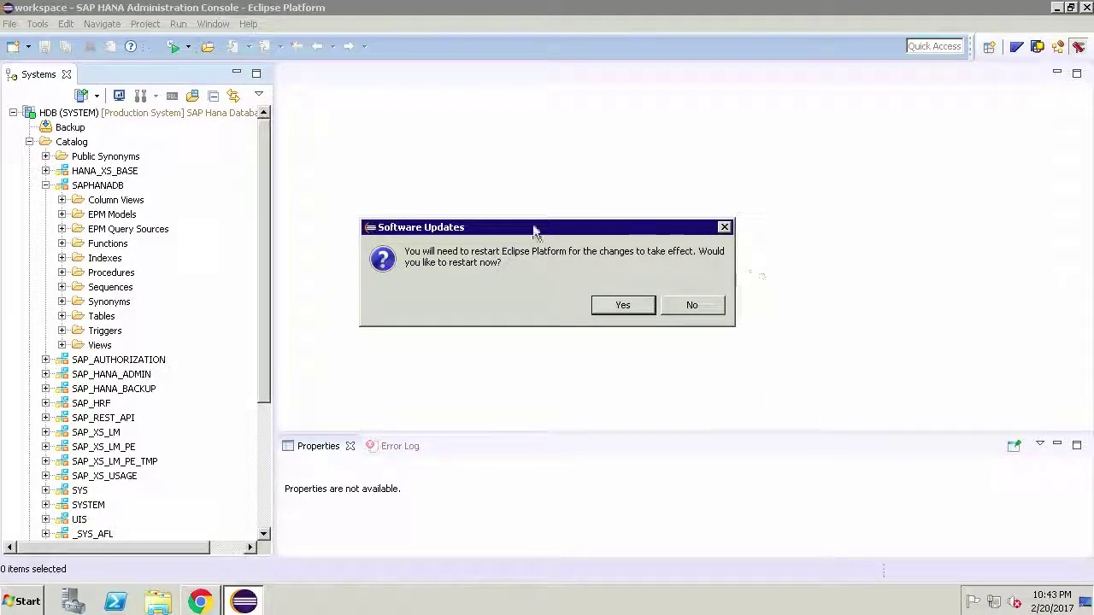
left_click(634, 305)
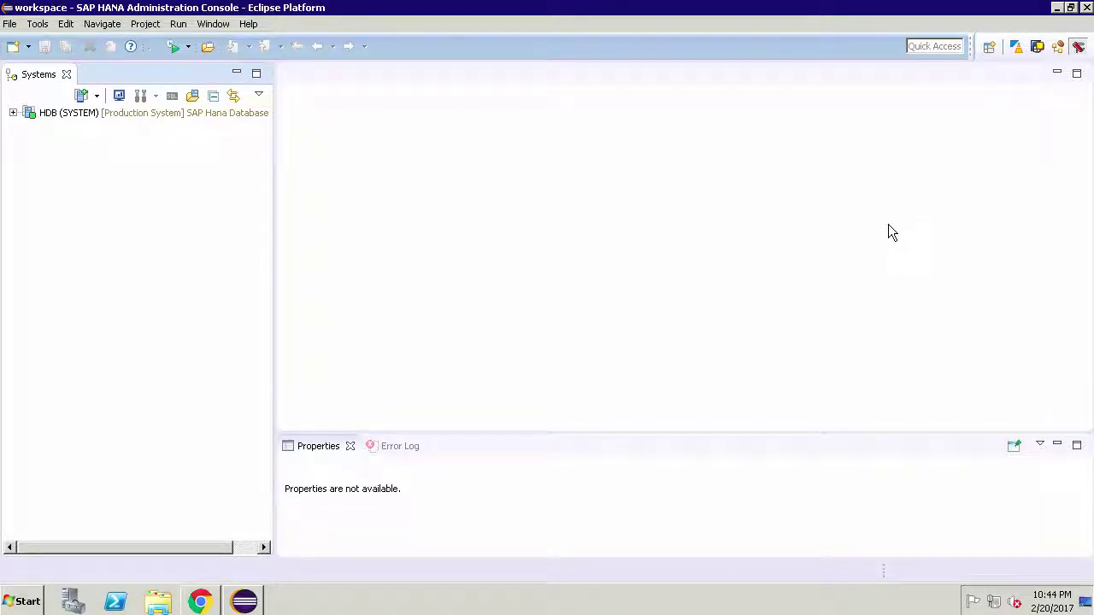
- Expand HDB (SYSTEM) and its Catalog to list schemas such as SAPHANADB, SYS and _SYS_BIC
left_click(13, 112)
left_click(29, 142)
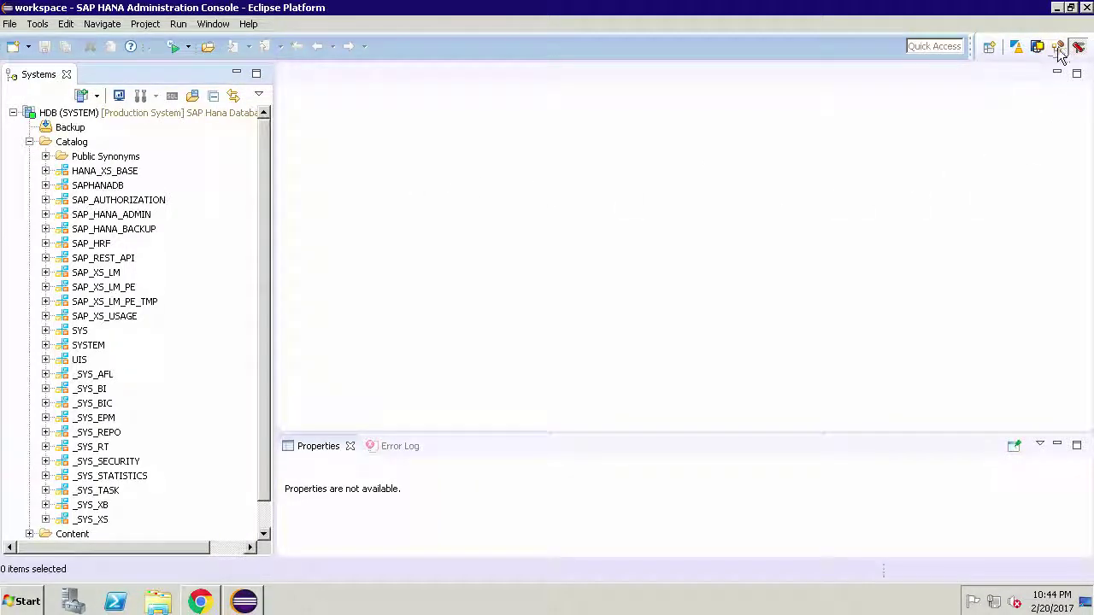
- Switch to the ABAP perspective and log on to the S/4HANA project with the password
left_click(1016, 48)
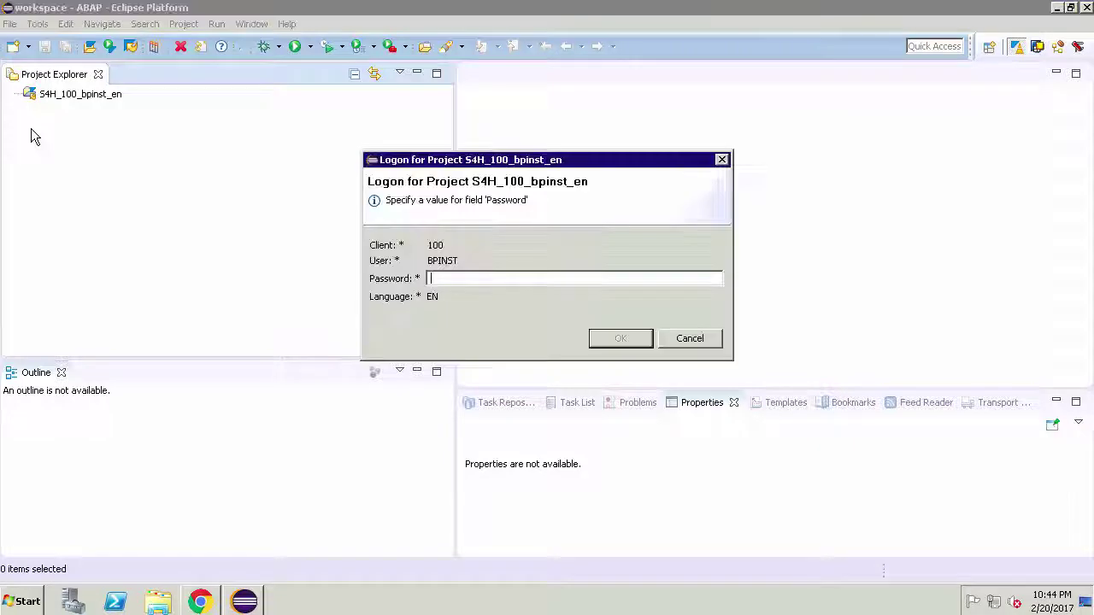
type("********")
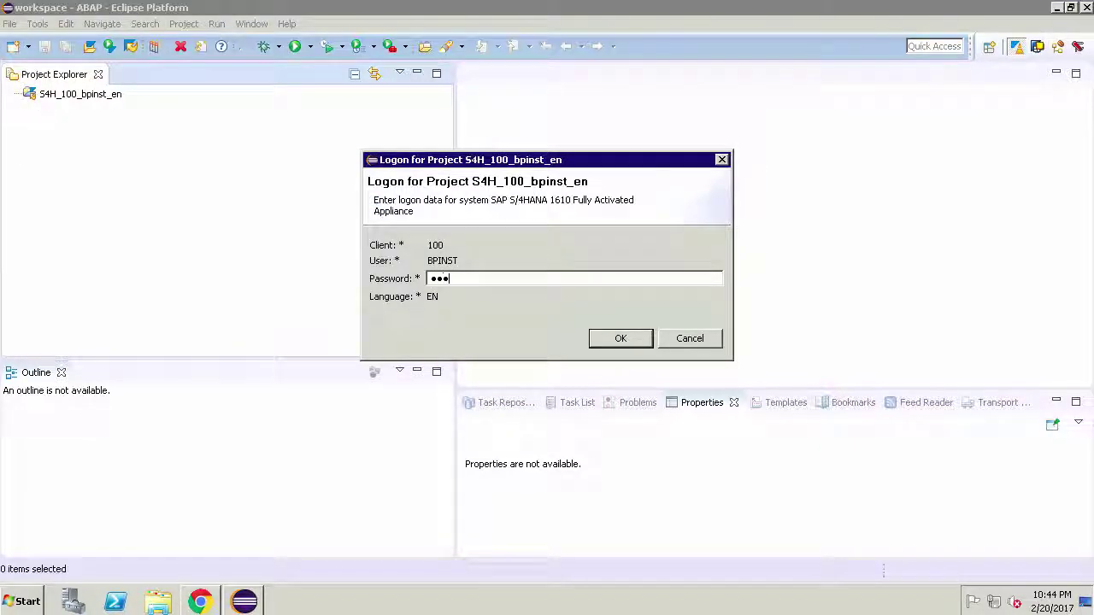
key("Return")
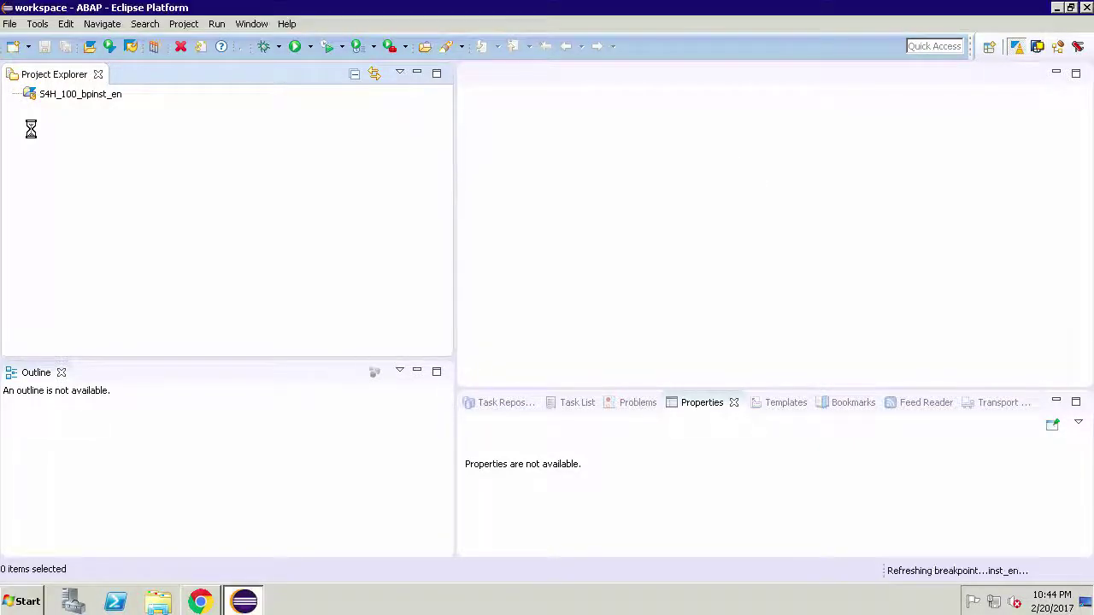
- Expand Local Objects ($TMP) and its package, then return to the Fiori launchpad in Chrome
left_click(29, 109)
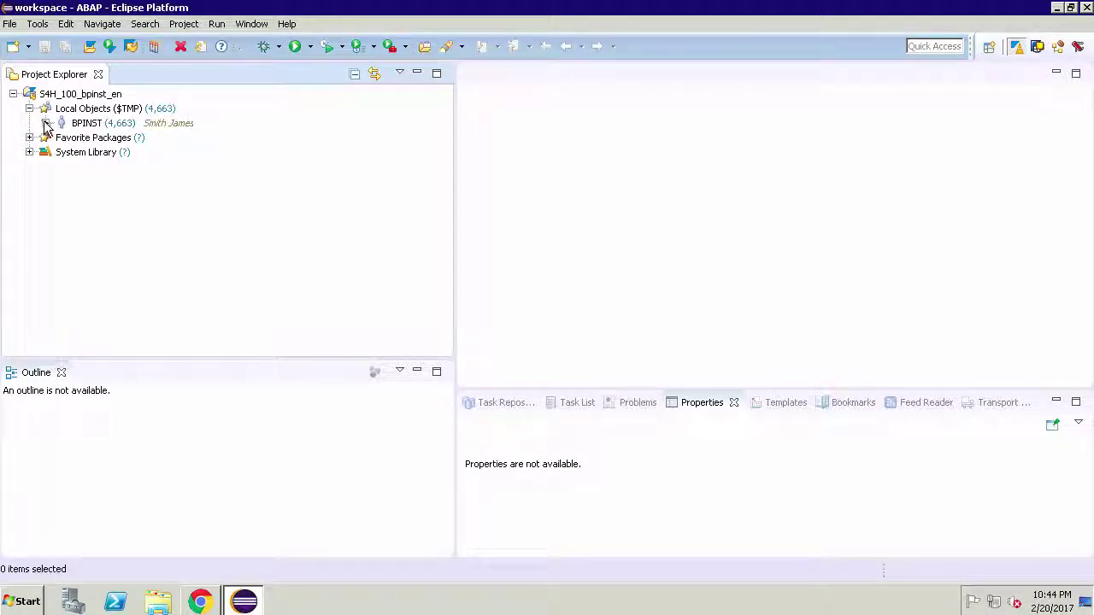
left_click(45, 123)
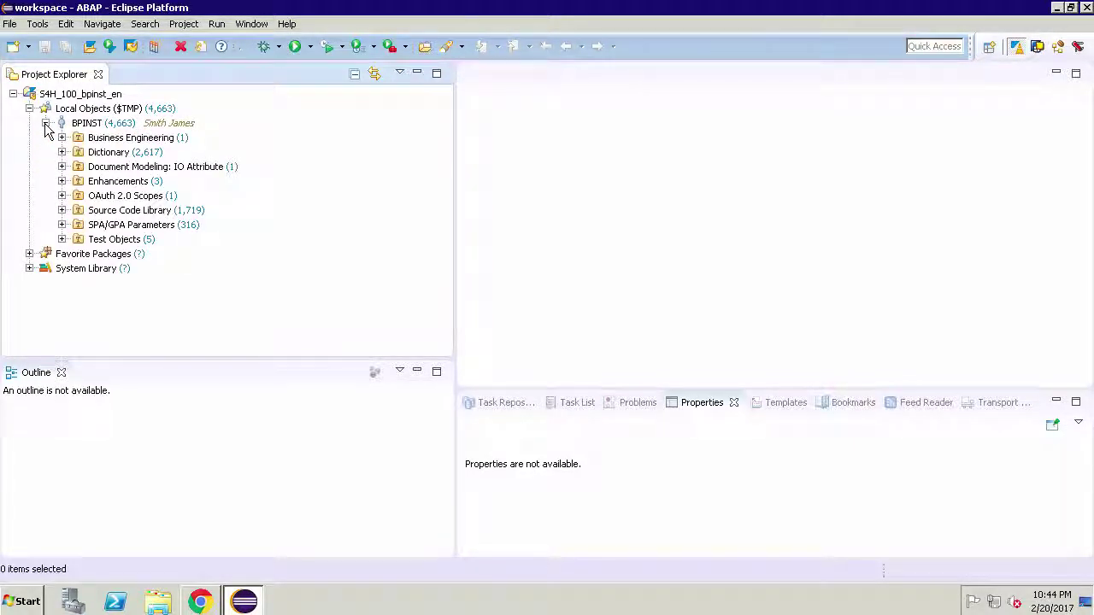
left_click(199, 602)
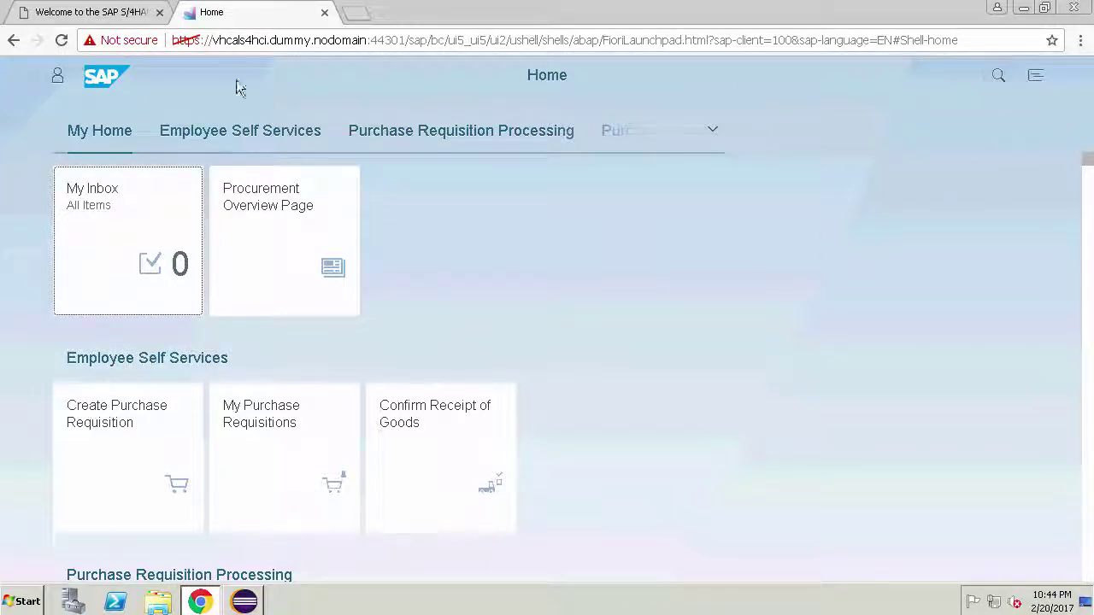
- Sign out of the Fiori launchpad from the user account panel and confirm
left_click(56, 79)
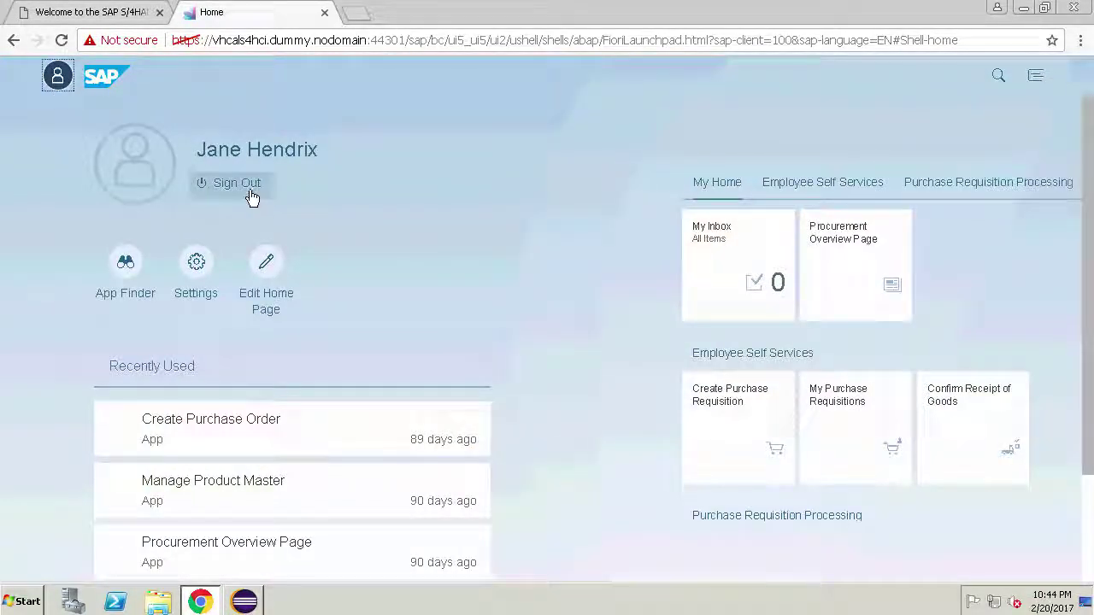
left_click(251, 188)
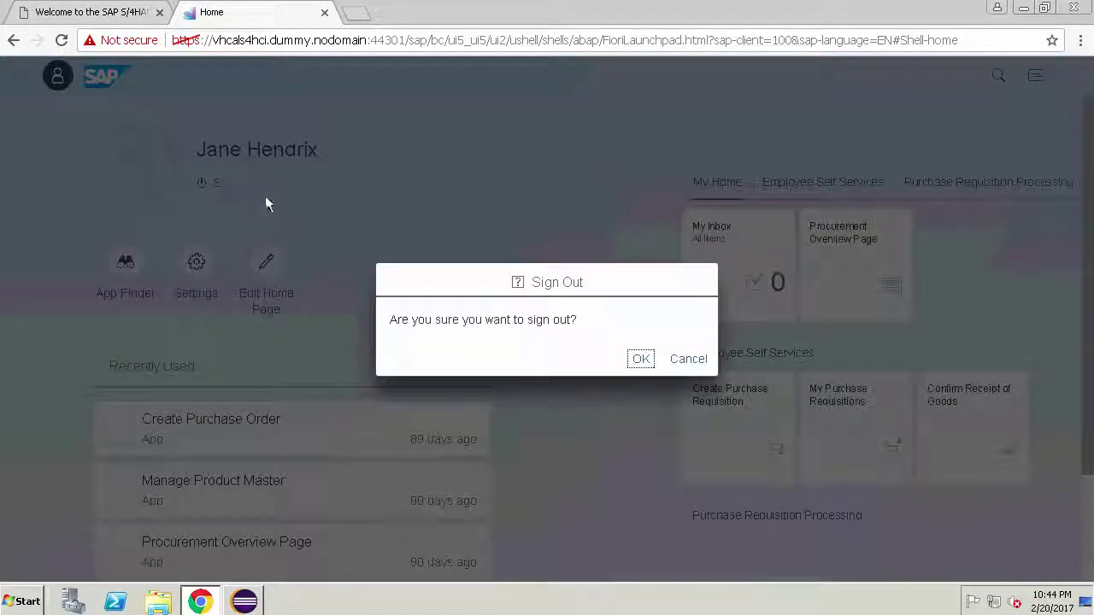
left_click(640, 359)
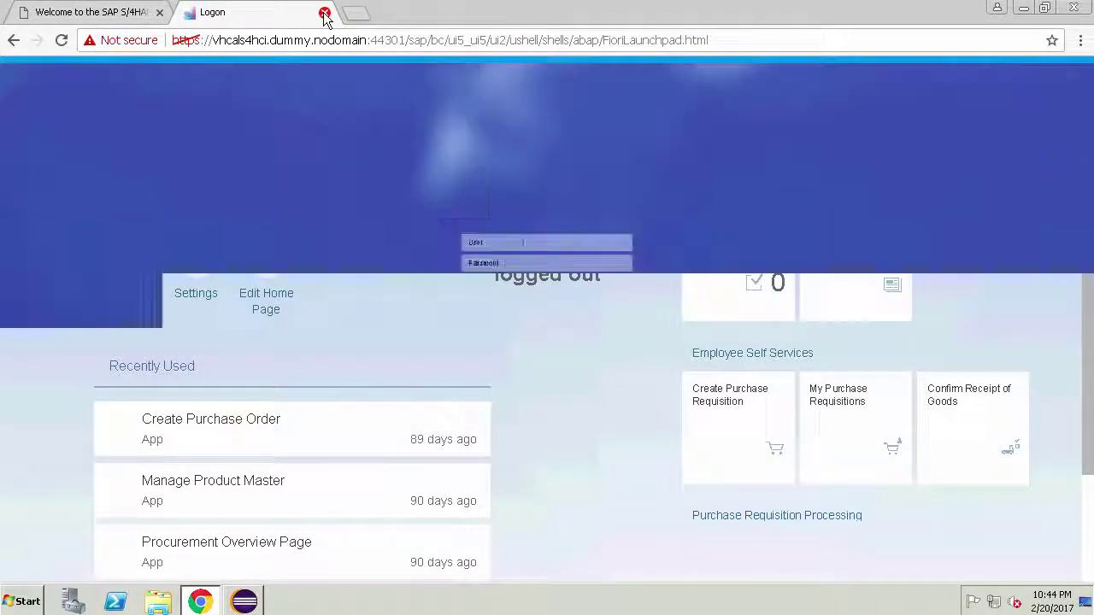
- Show the S/4HANA 1610 trial welcome page, scrolling down through it and back to the top
left_click(89, 17)
left_click(615, 130)
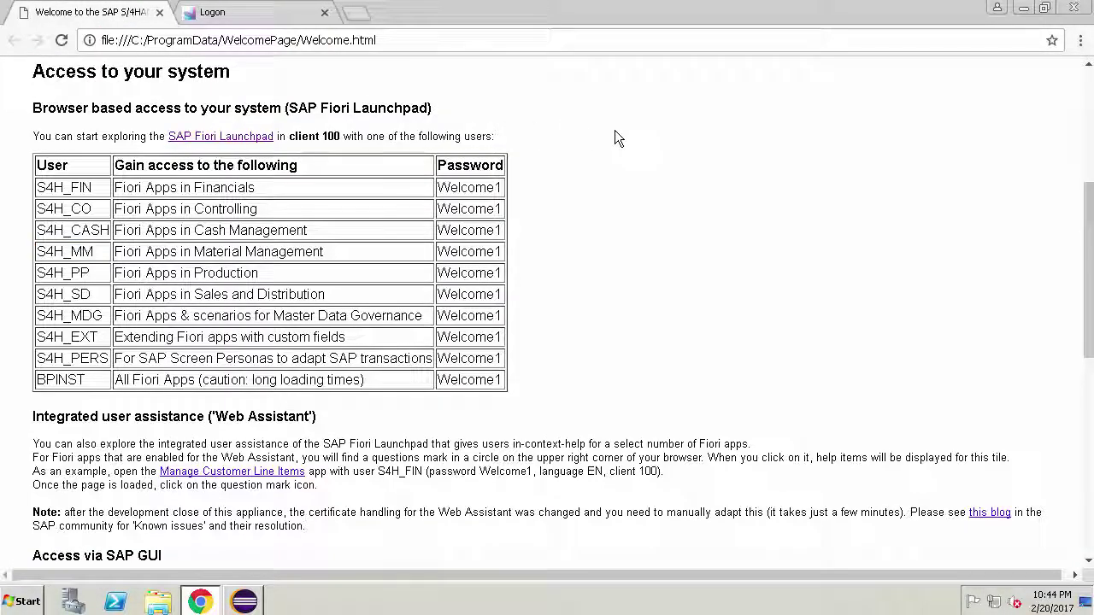
left_click_drag(1090, 223, 1090, 441)
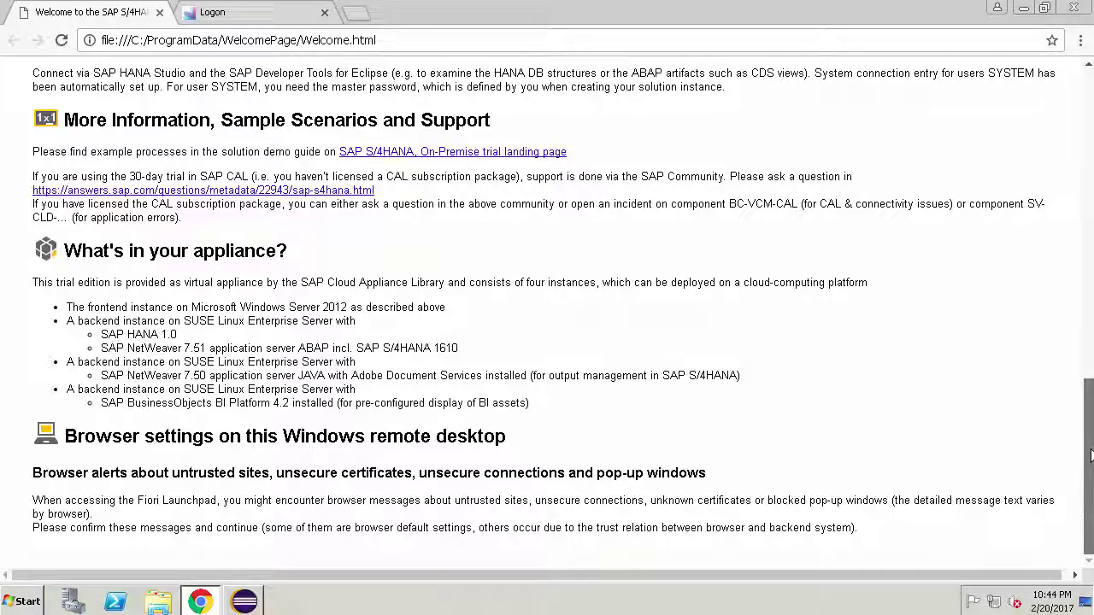
left_click_drag(1091, 456, 1067, 76)
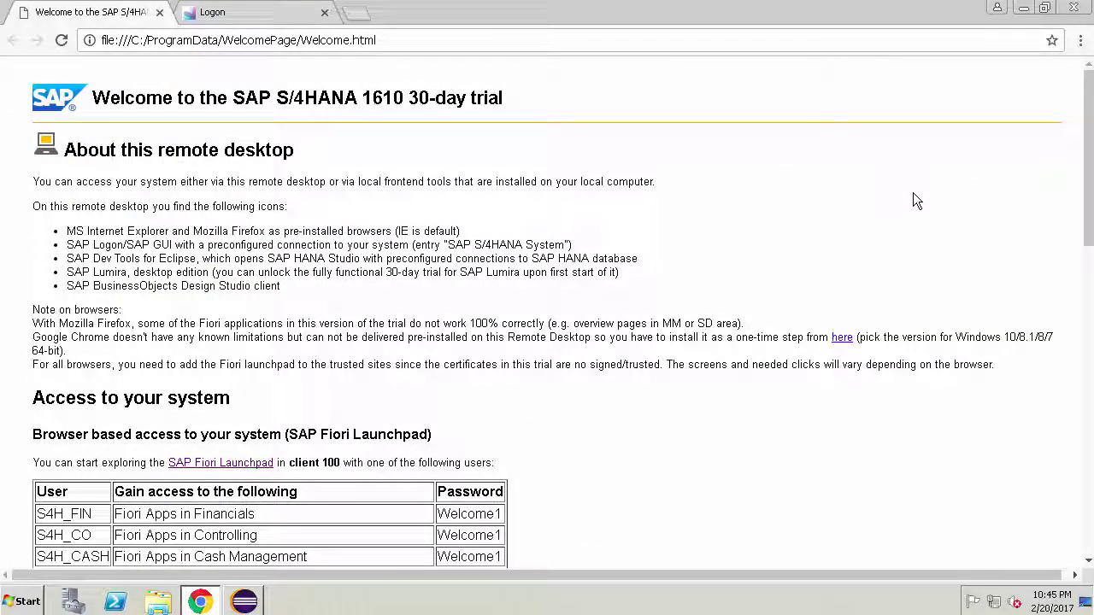